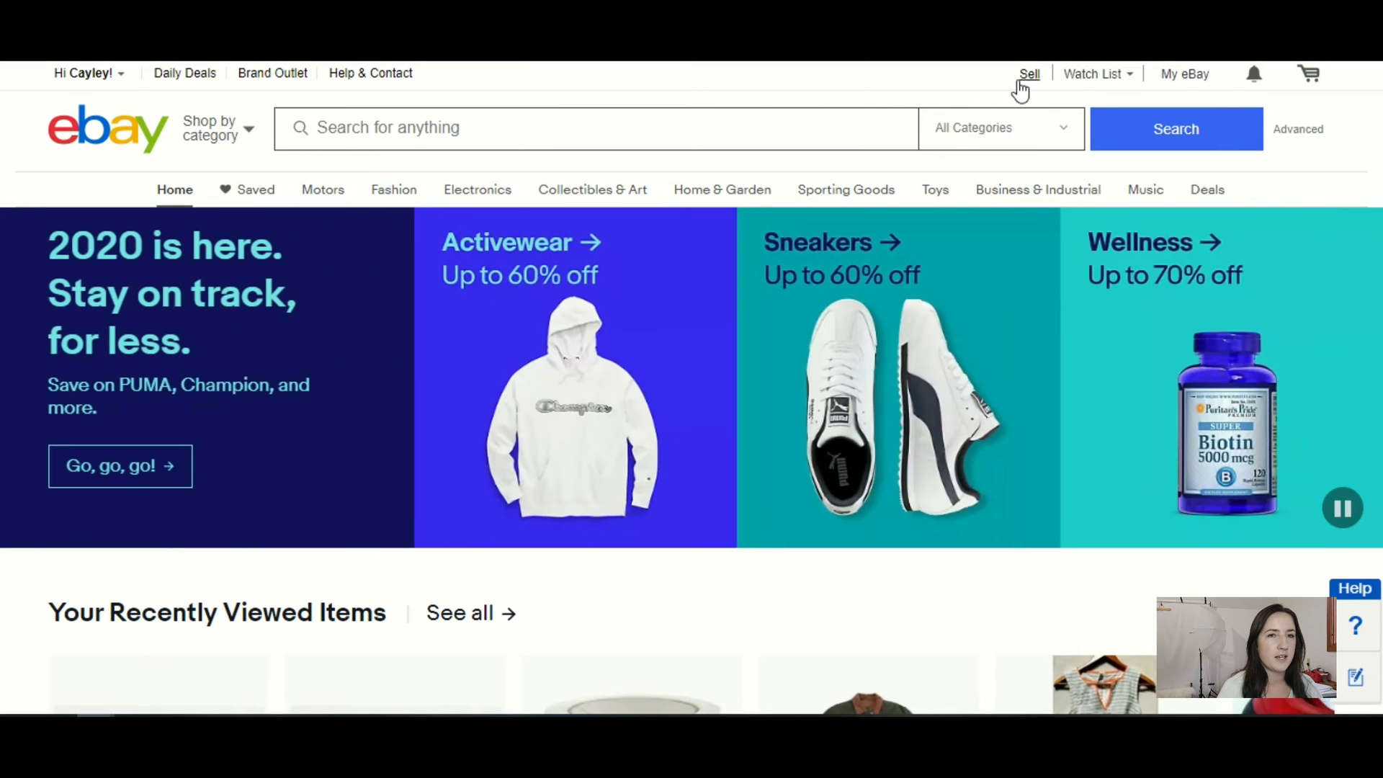
Step: Open Terapeak product research in the Seller Hub and expand its advanced search options
left_click(1030, 76)
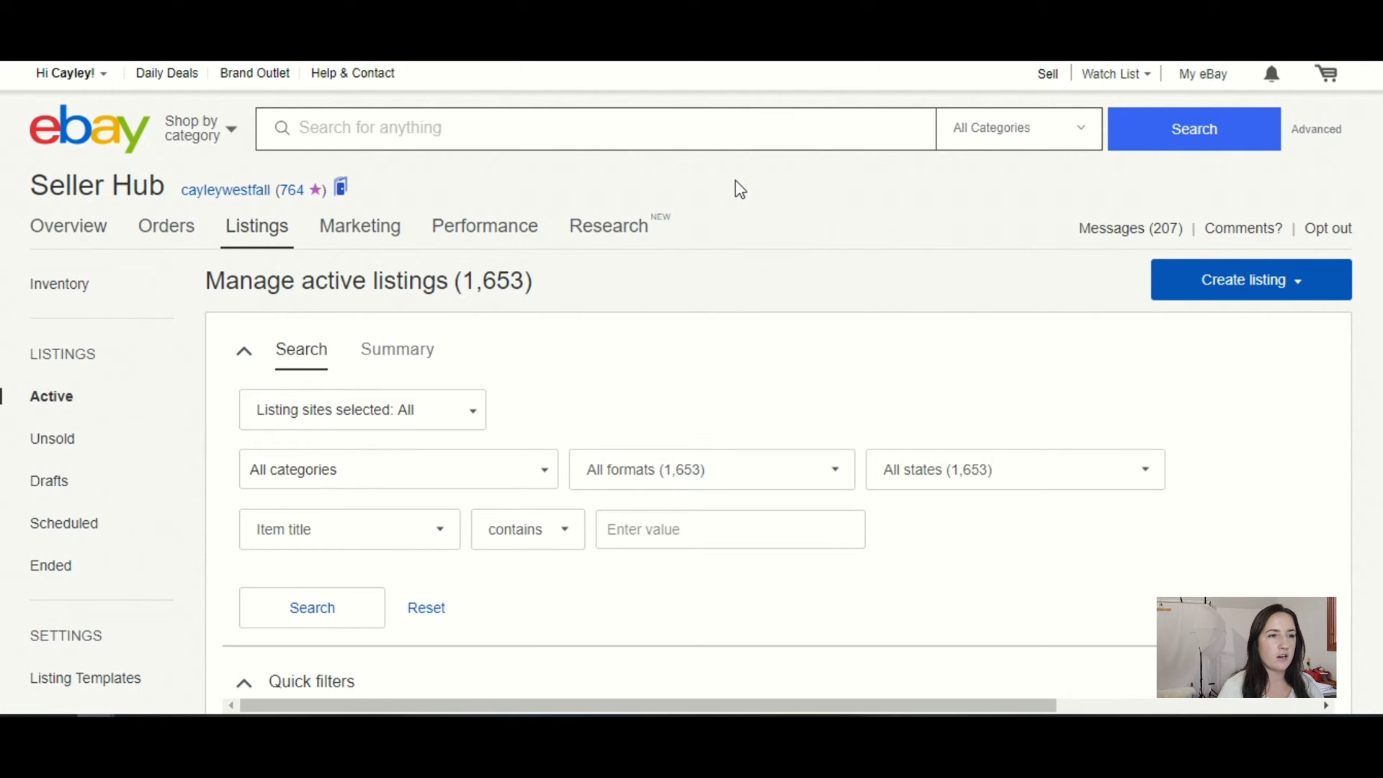
mouse_move(615, 237)
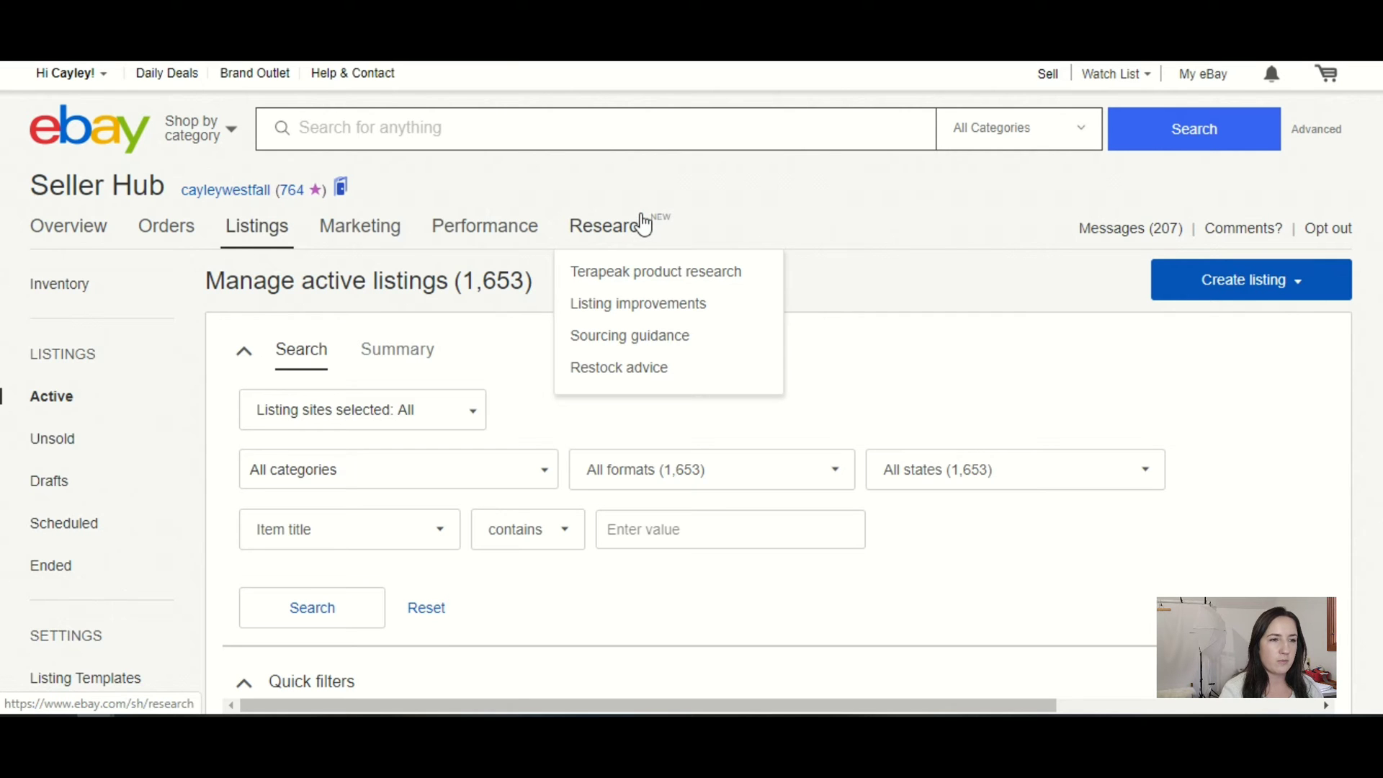
left_click(651, 280)
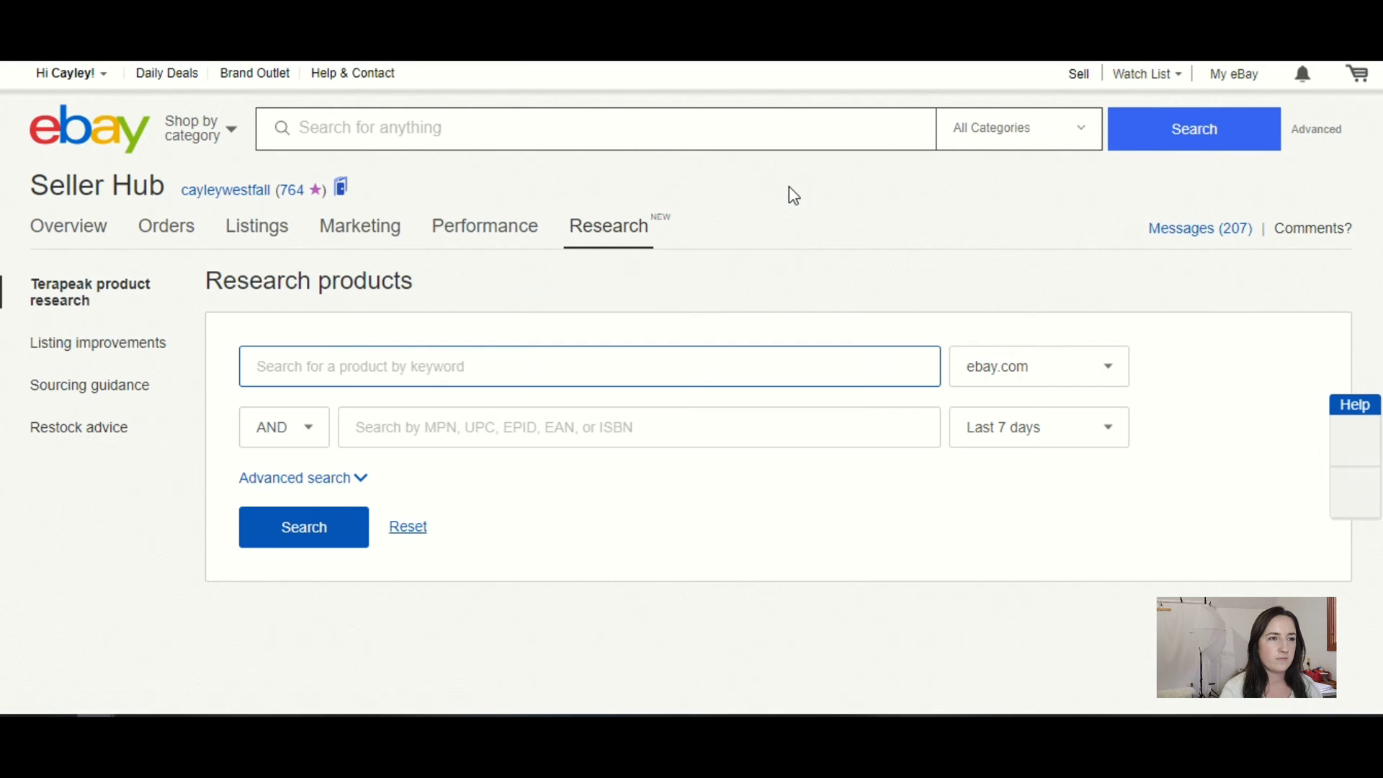
left_click(325, 480)
Step: Search the product research for the keywords "Women's Nike jogger sweatpants"
left_click(342, 374)
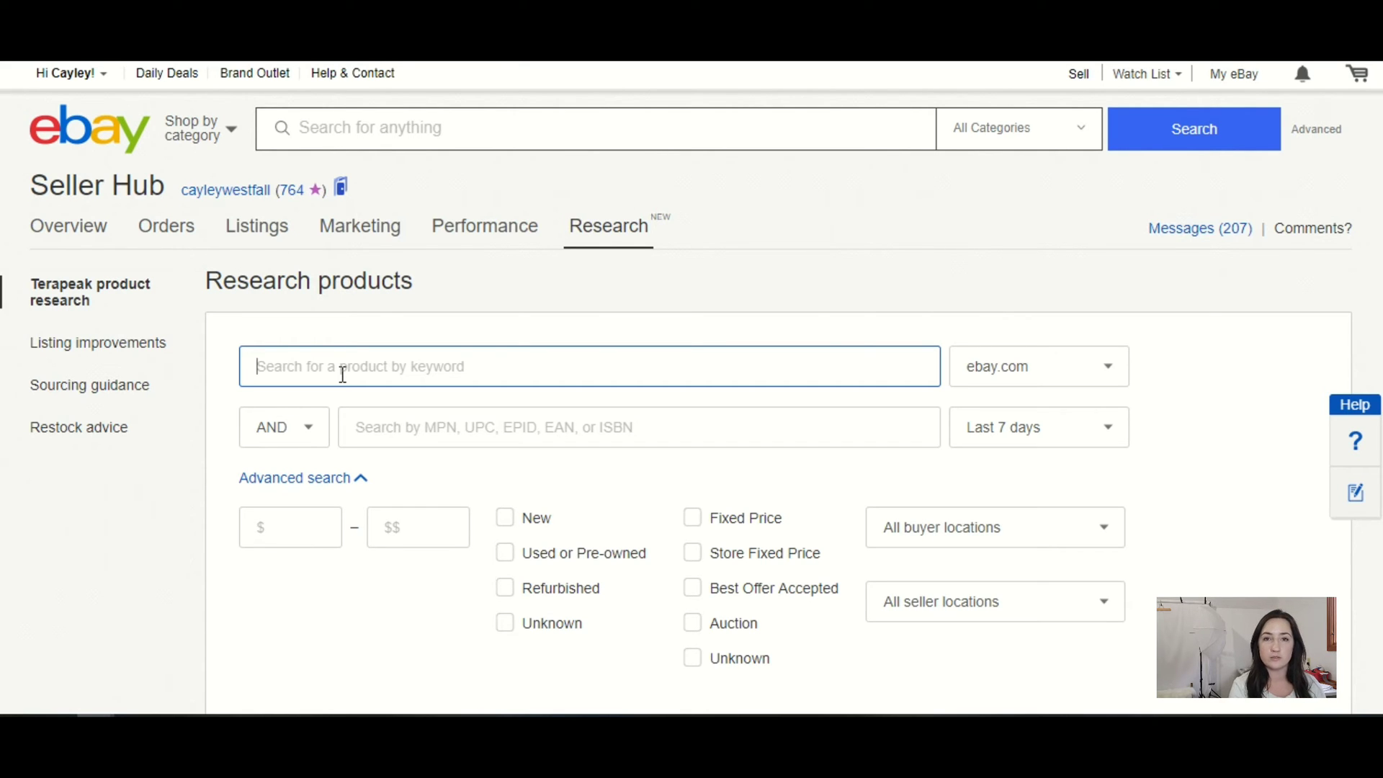
type("Wome")
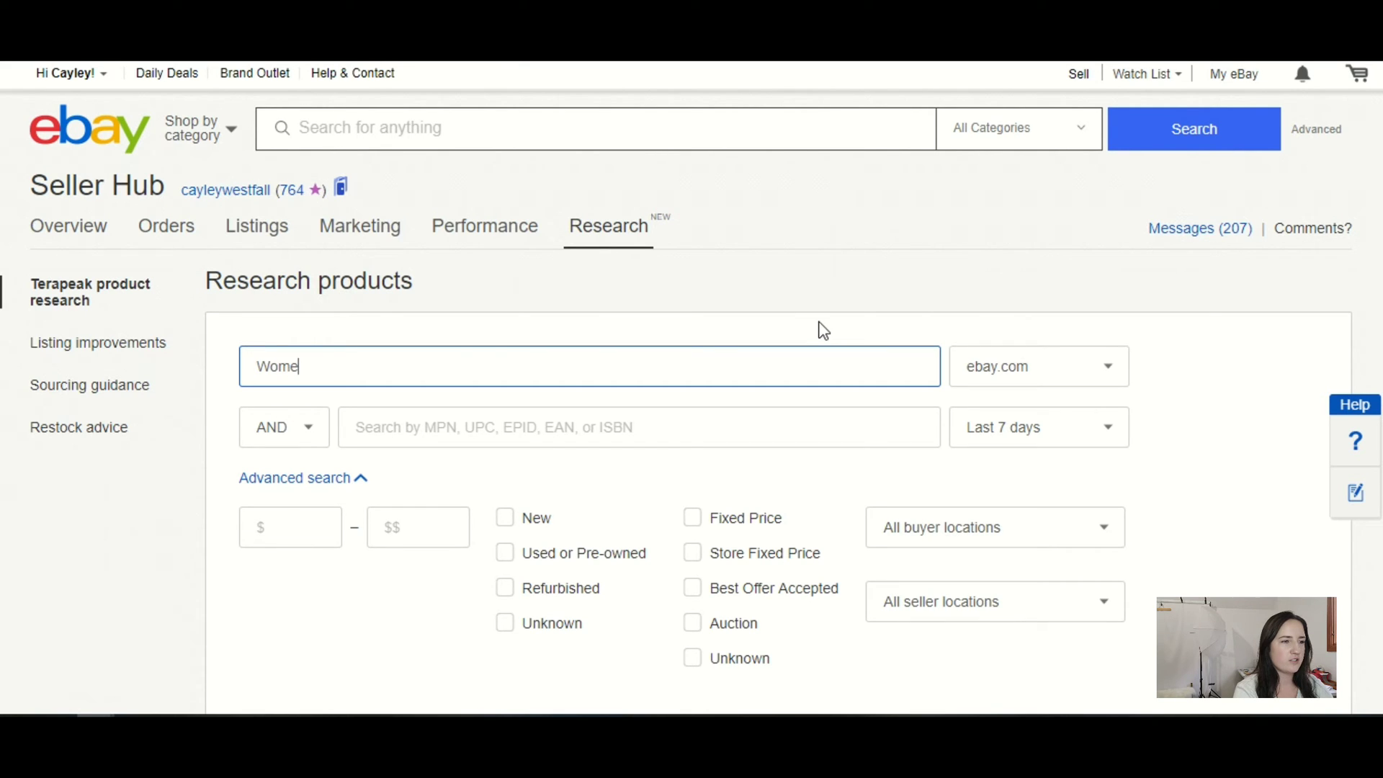
type("n's Nike jogge")
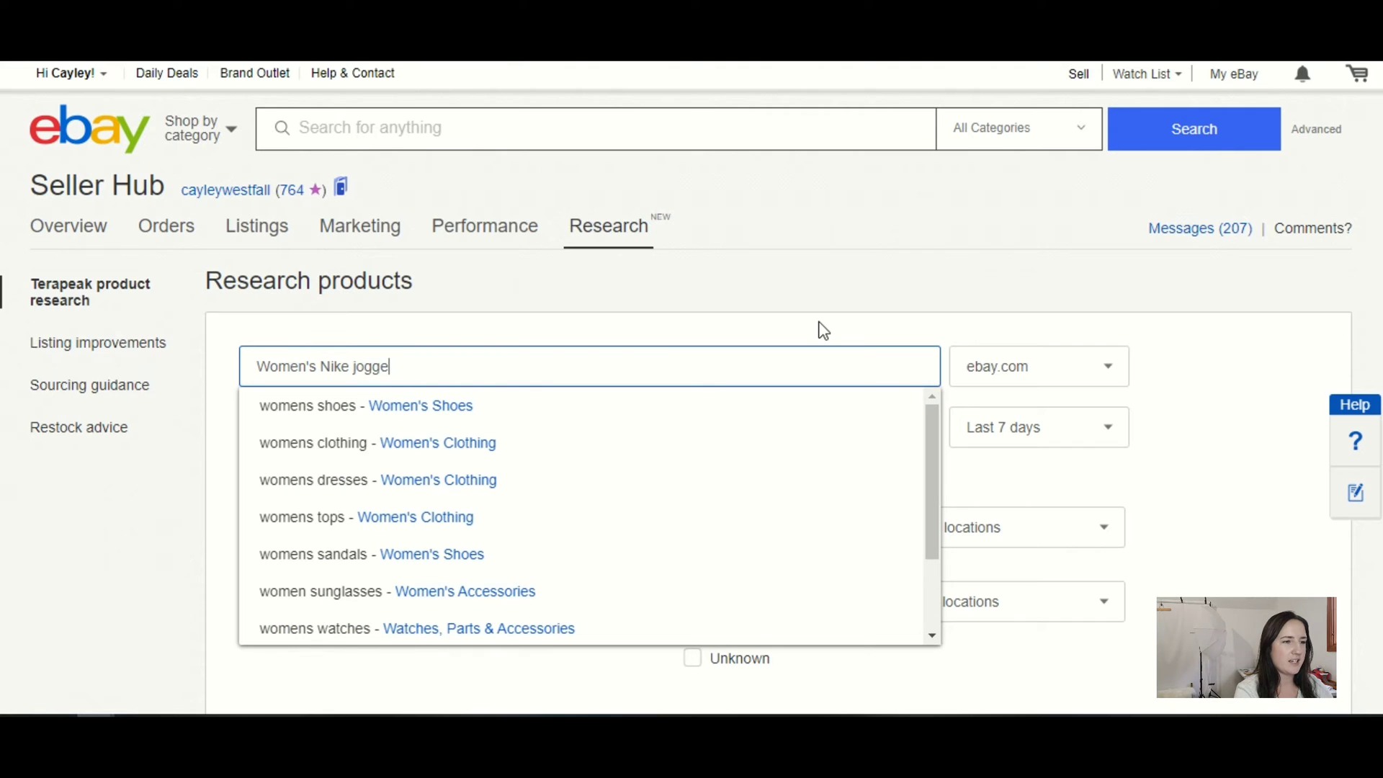
type("r sweatpants")
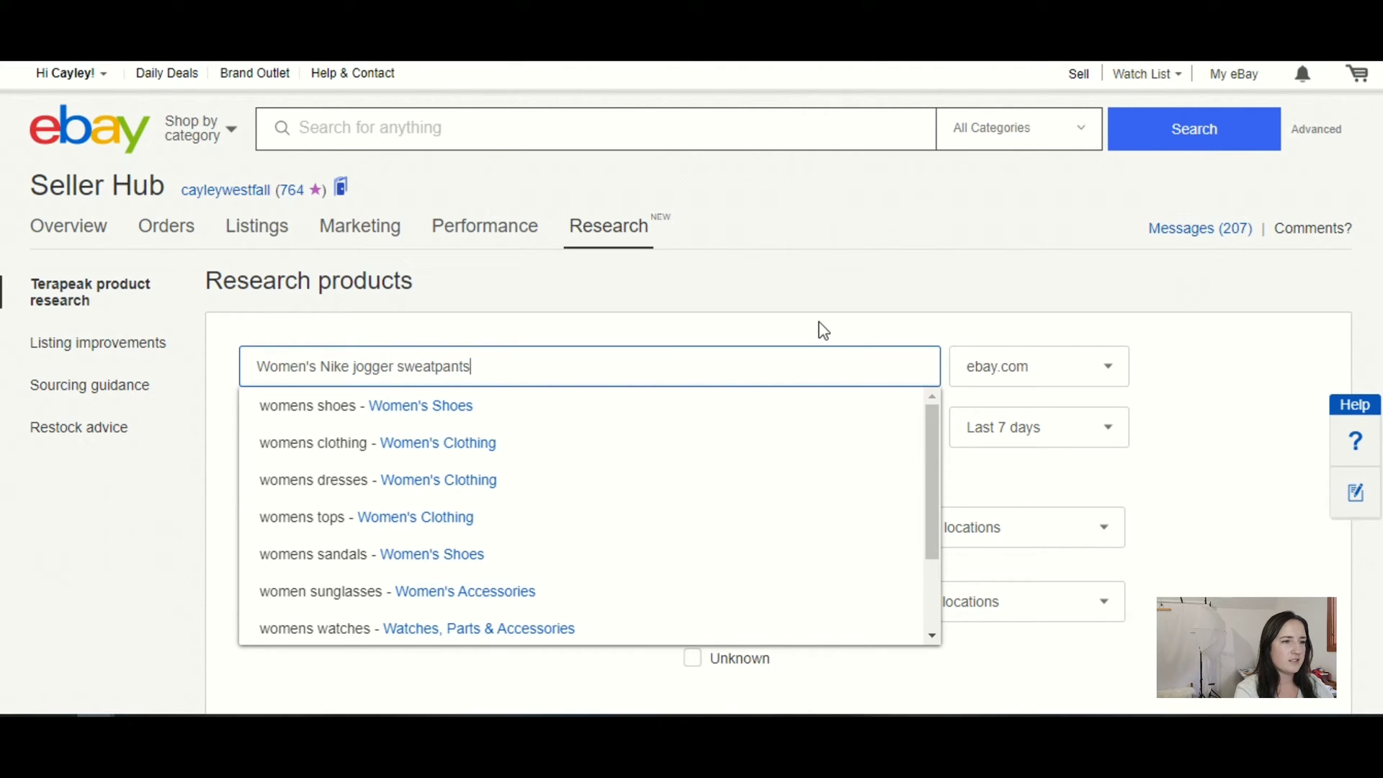
key("Return")
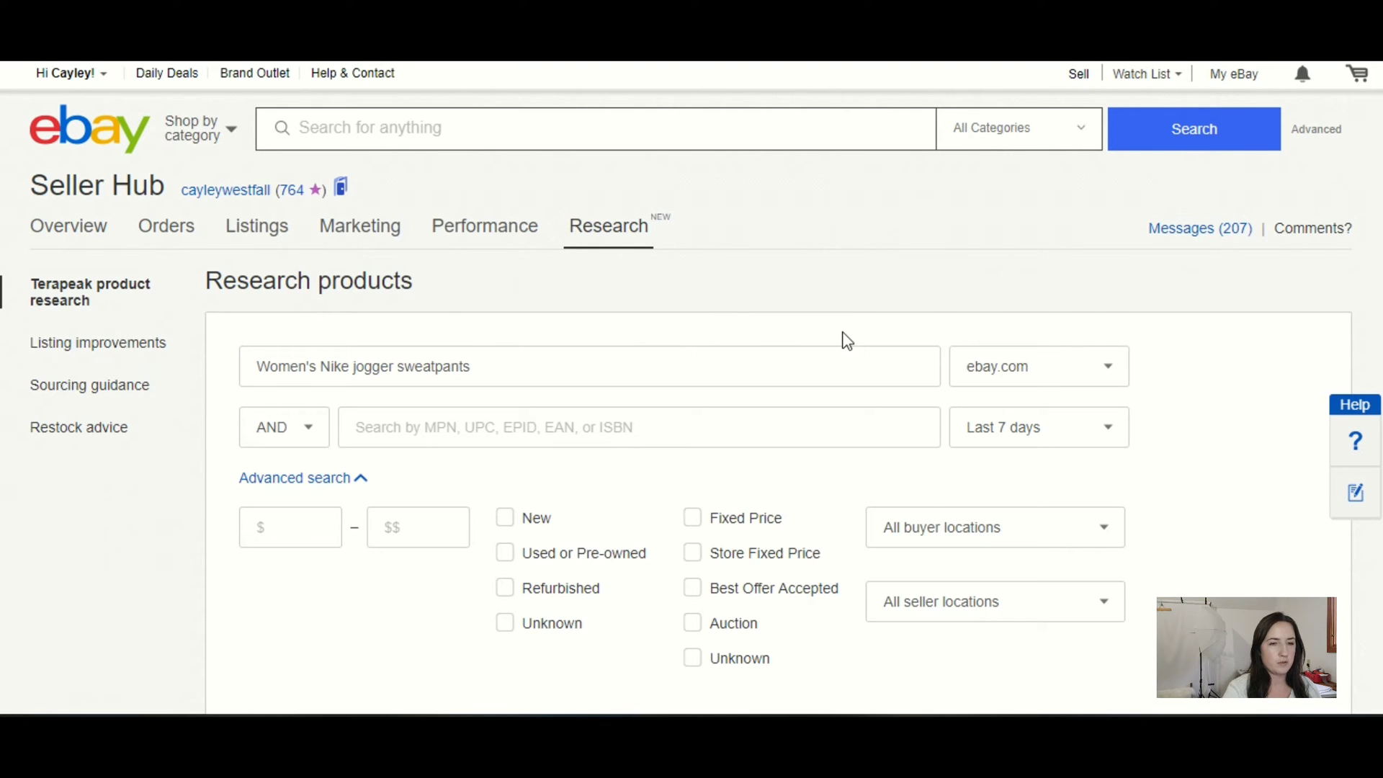
Step: Review the available eBay marketplace sites and the AND/OR options for combining keywords with a product identifier
left_click(1039, 368)
left_click(1038, 365)
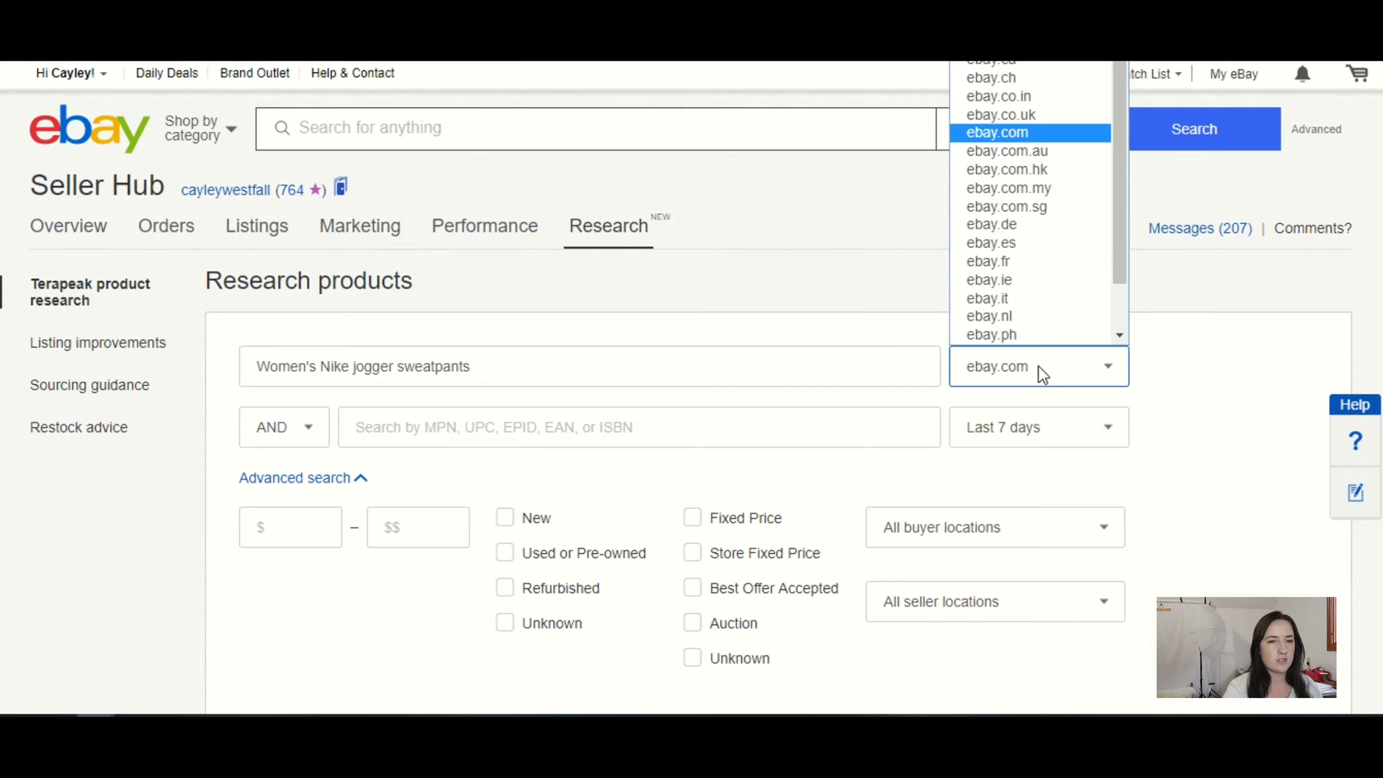
scroll(1026, 310, "down", 1)
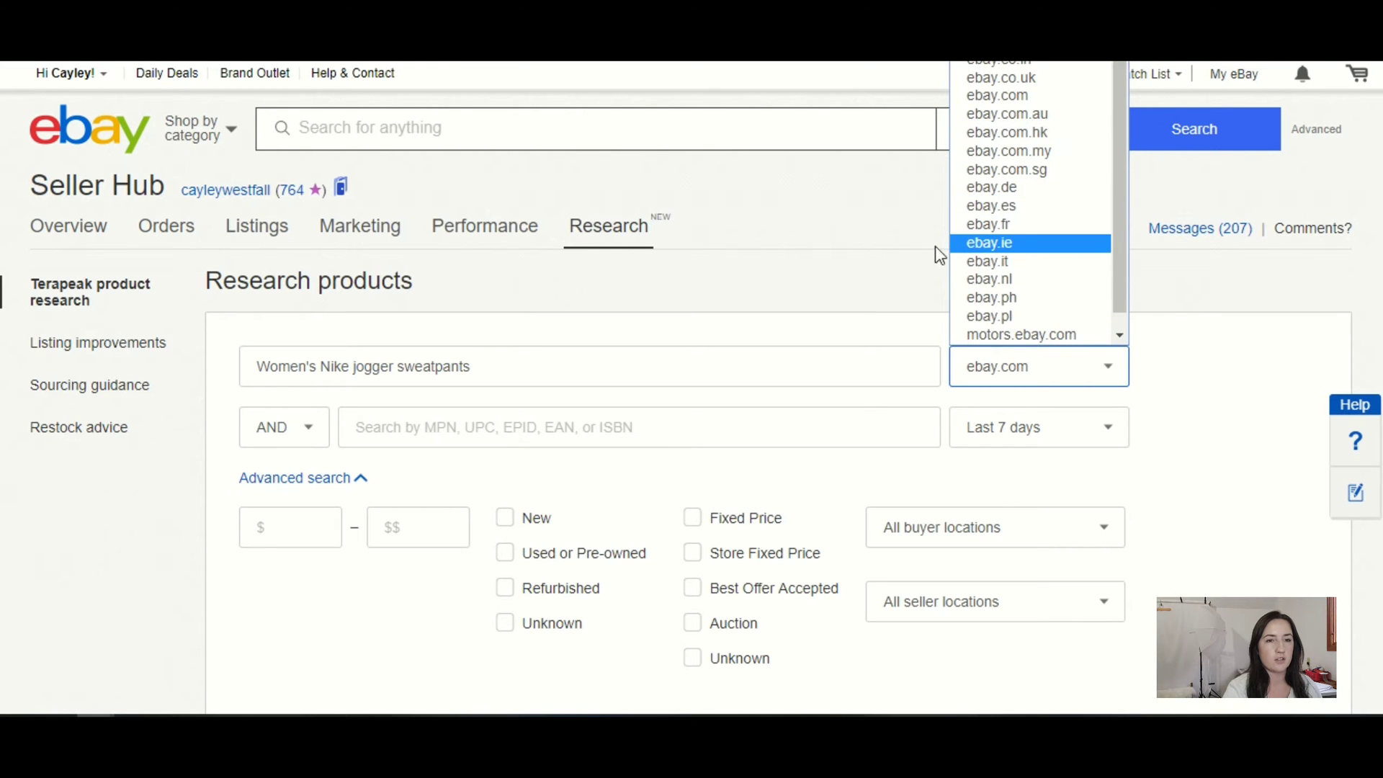
left_click(830, 285)
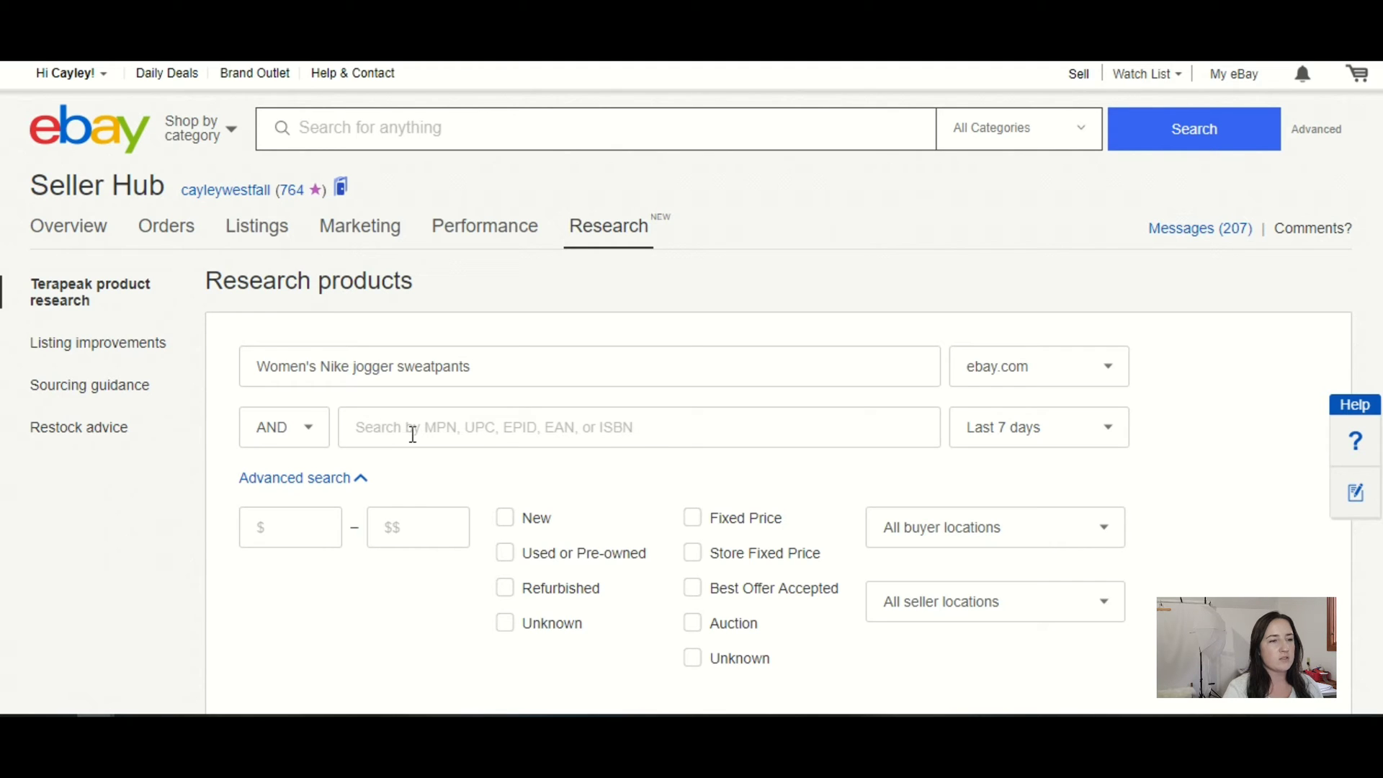
left_click(308, 432)
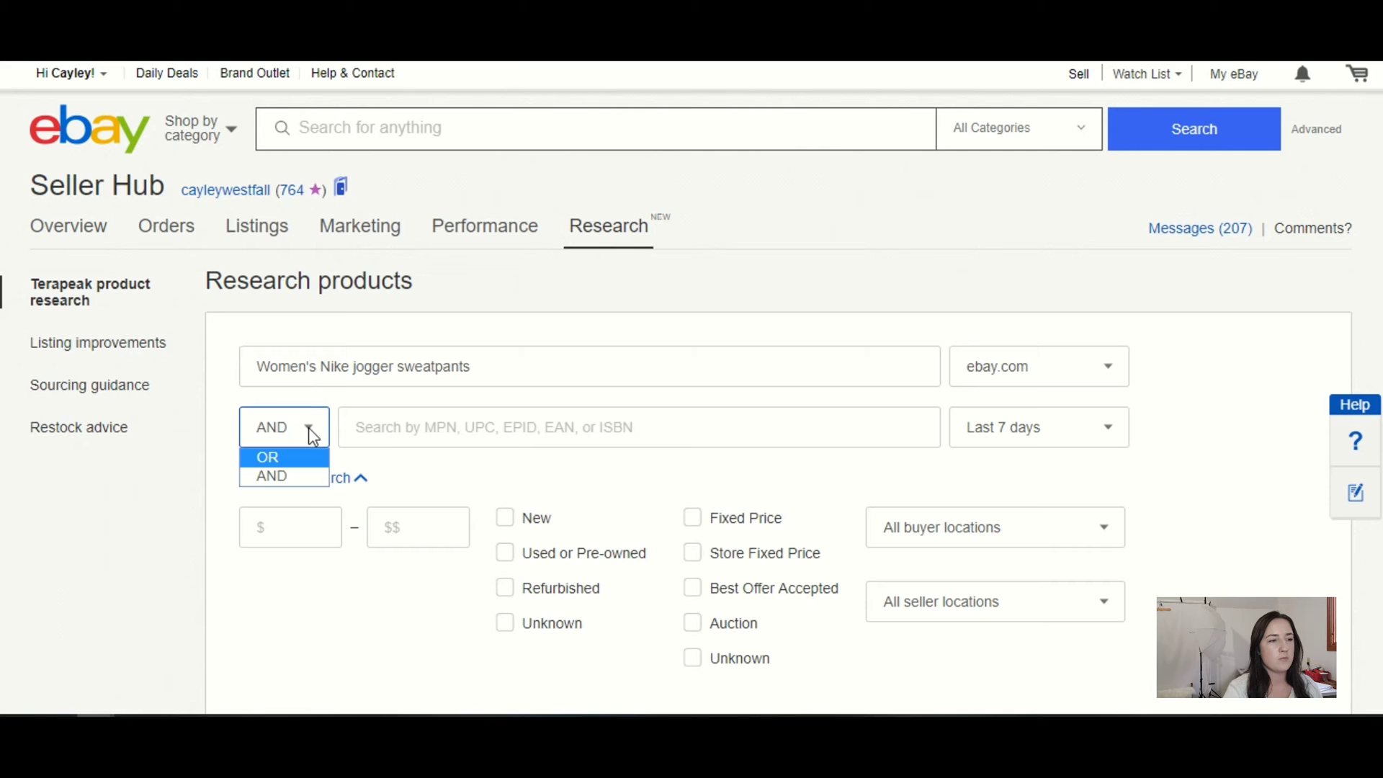
left_click(314, 429)
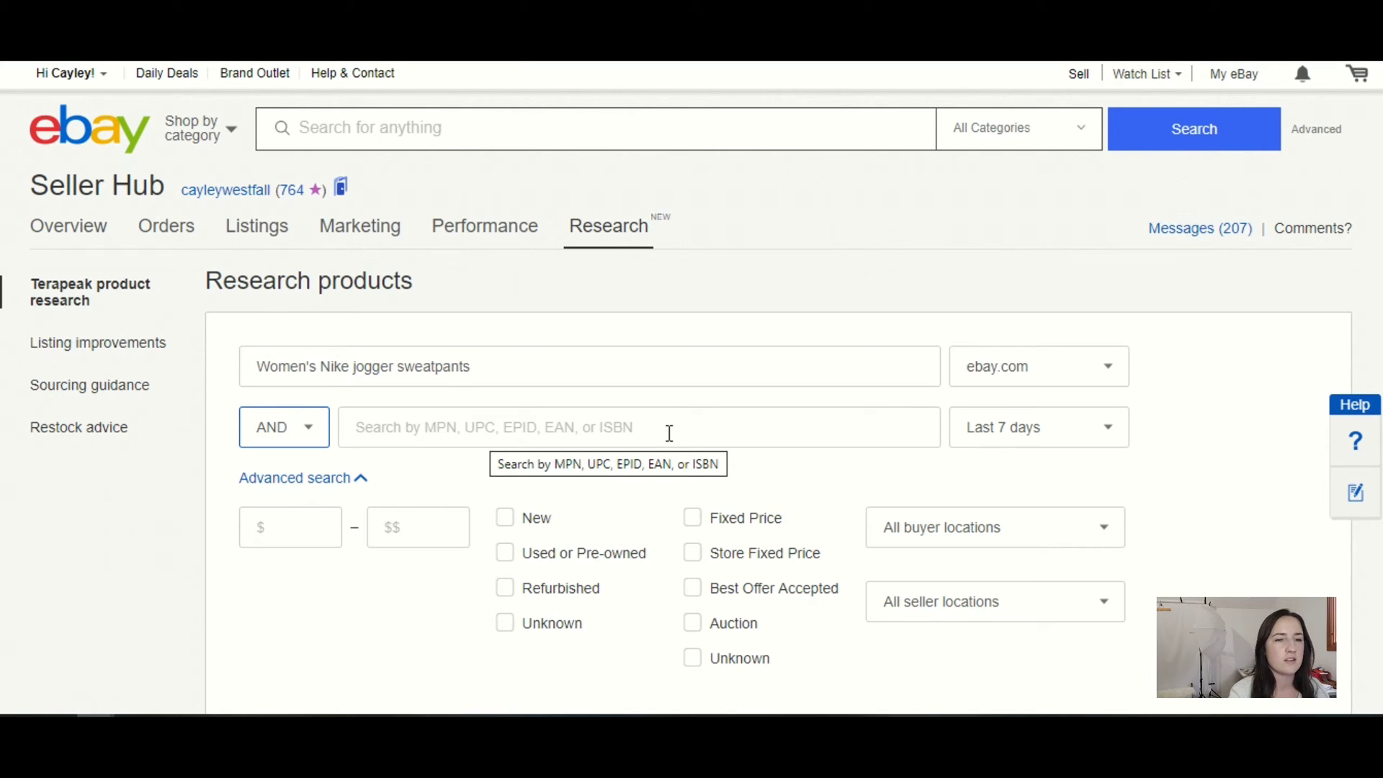
Step: Set the research period to the last 365 days and restrict the condition to Used or Pre-owned
left_click(1036, 433)
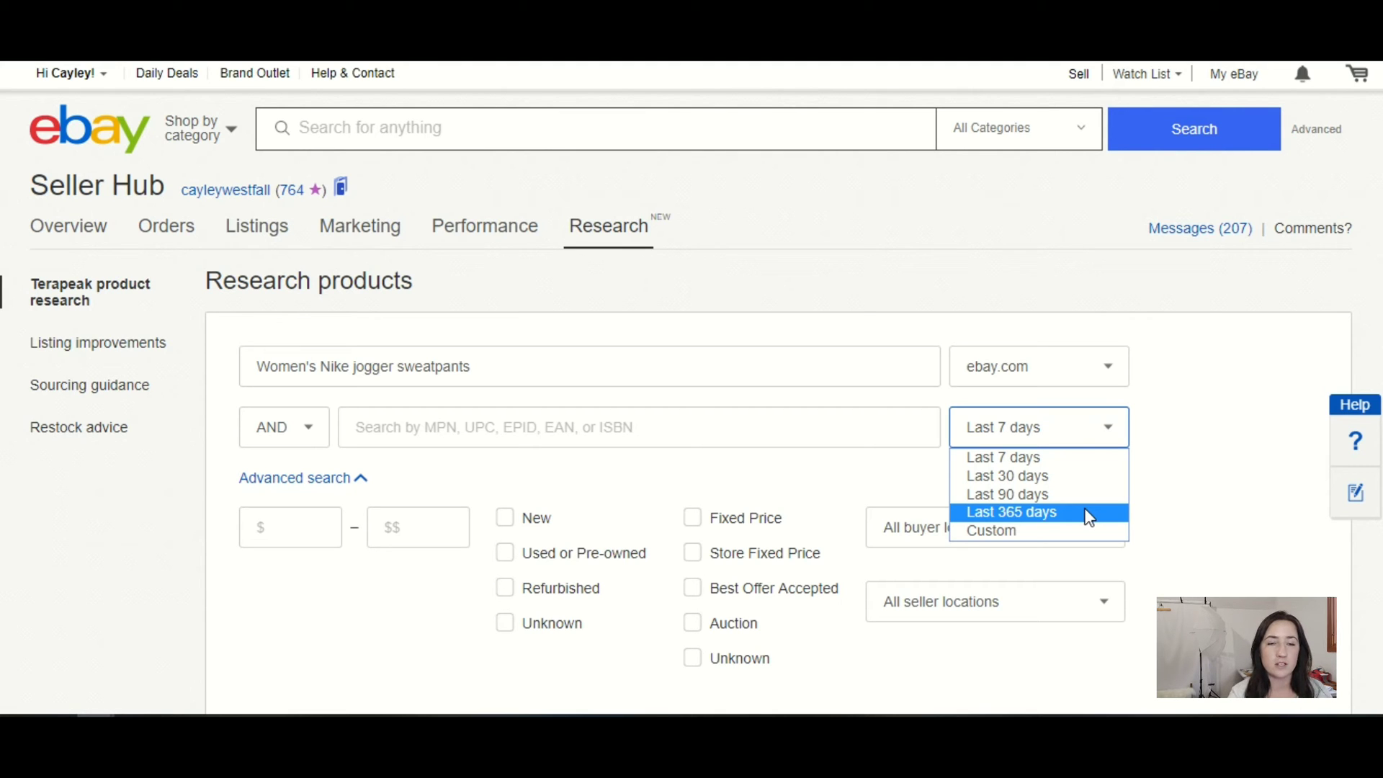
left_click(1088, 516)
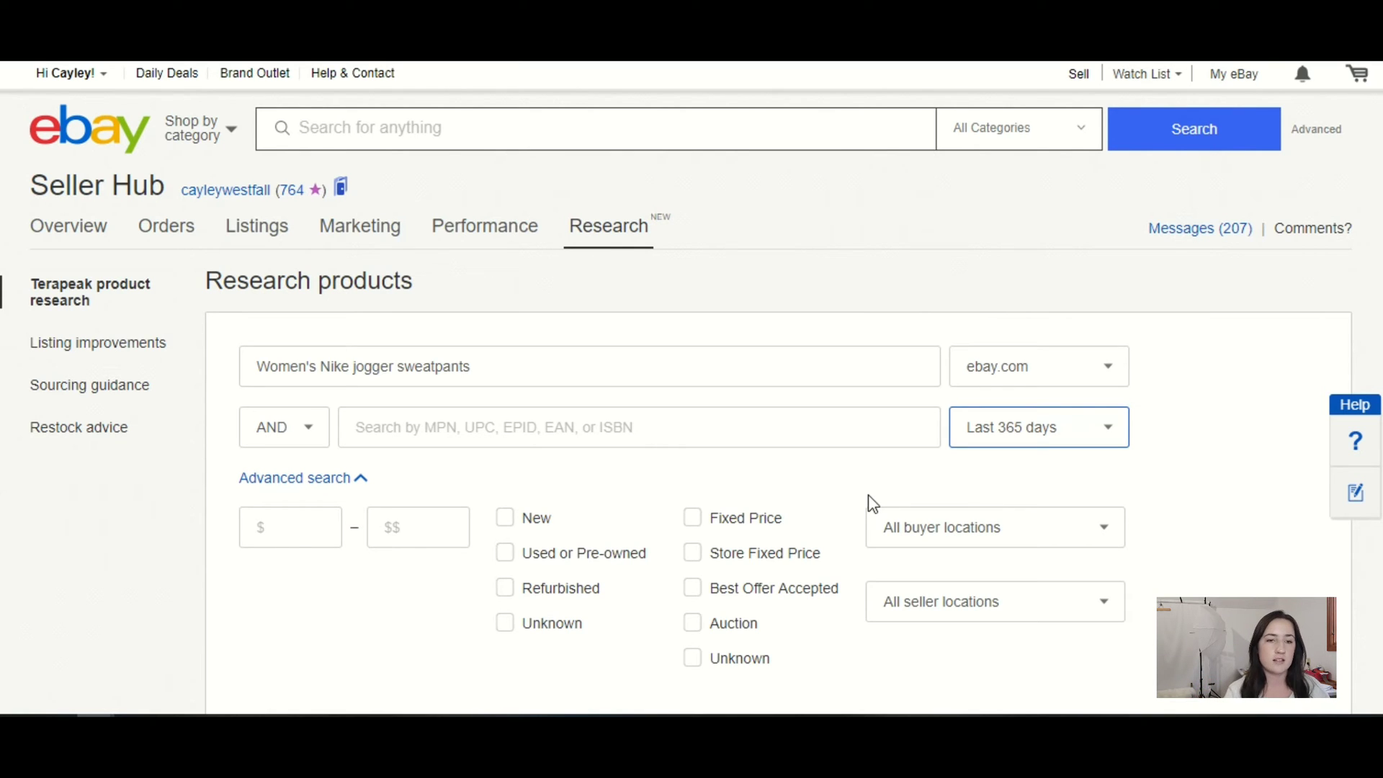
left_click(310, 528)
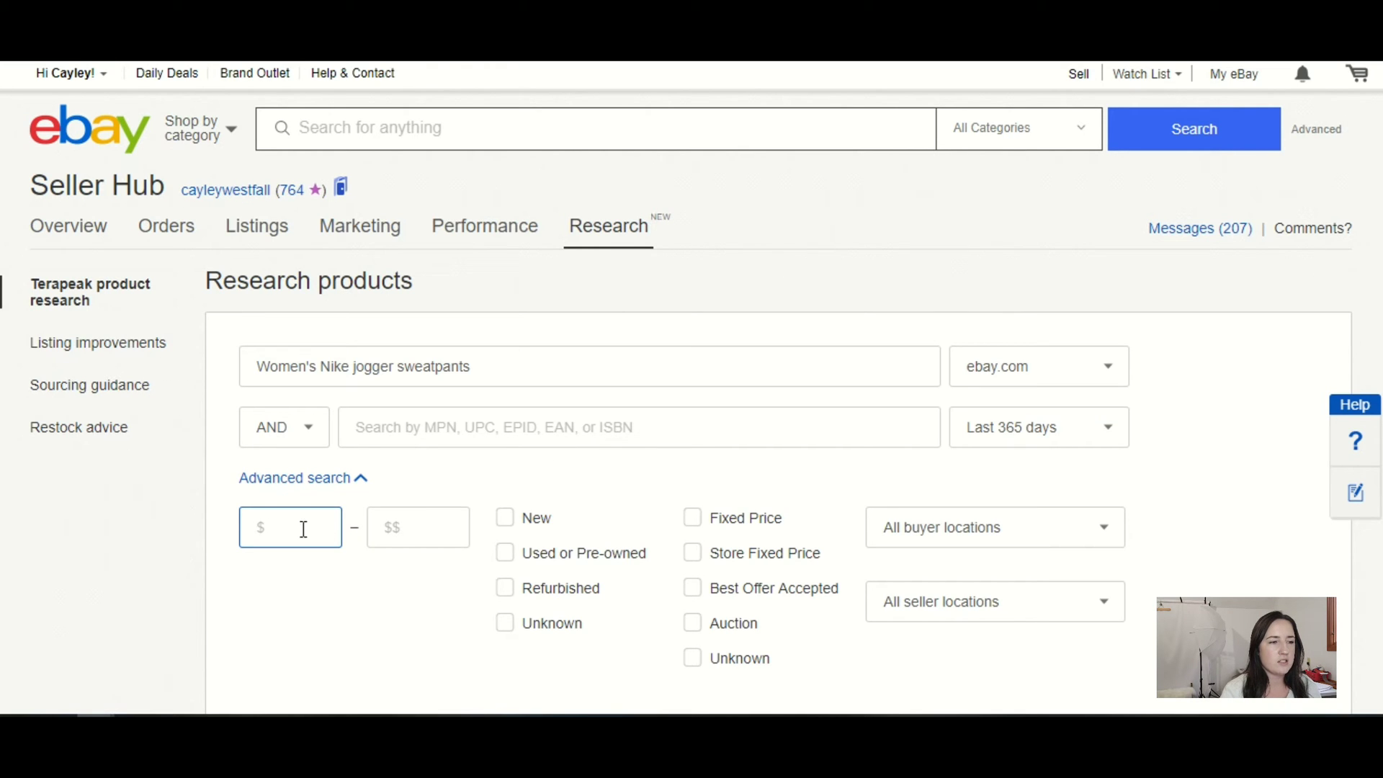
left_click(507, 557)
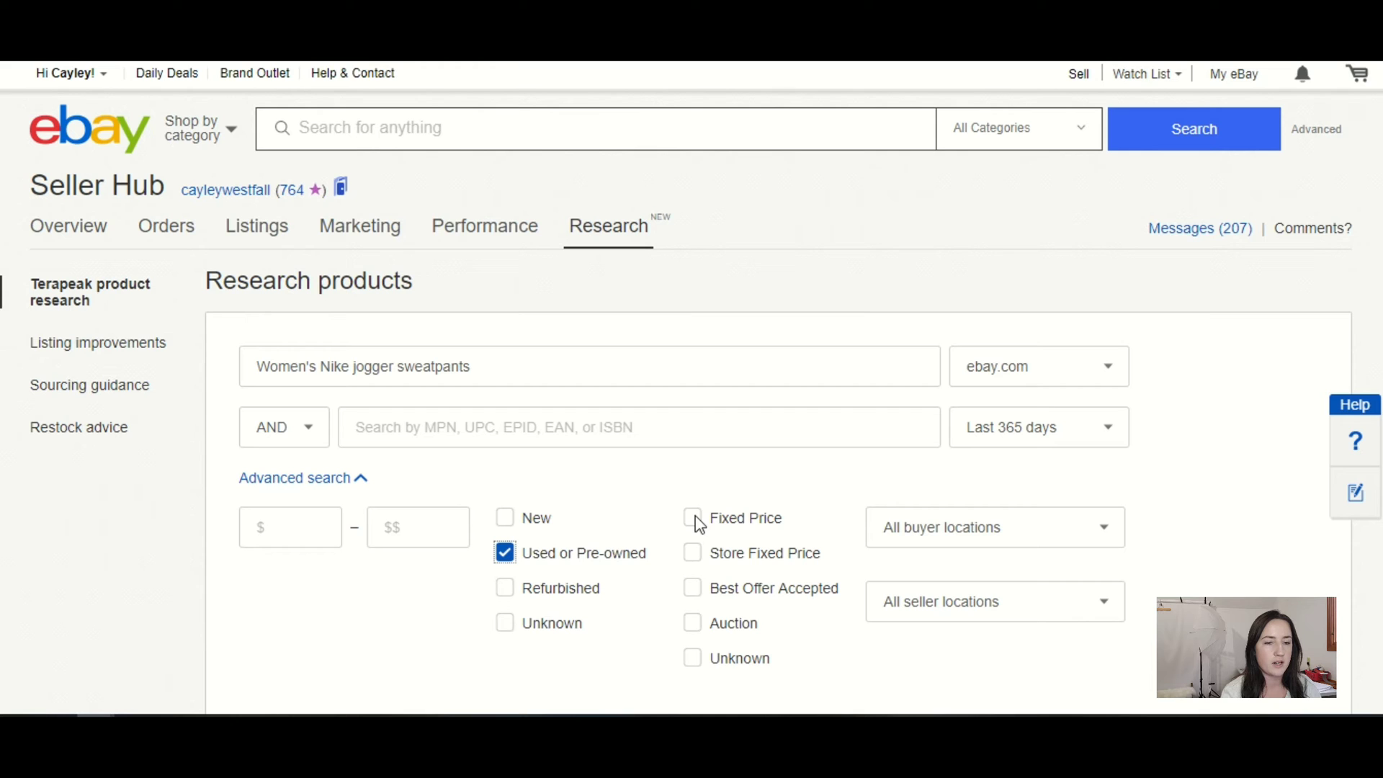
Step: Review the country choices in the buyer and seller location filters
left_click(971, 539)
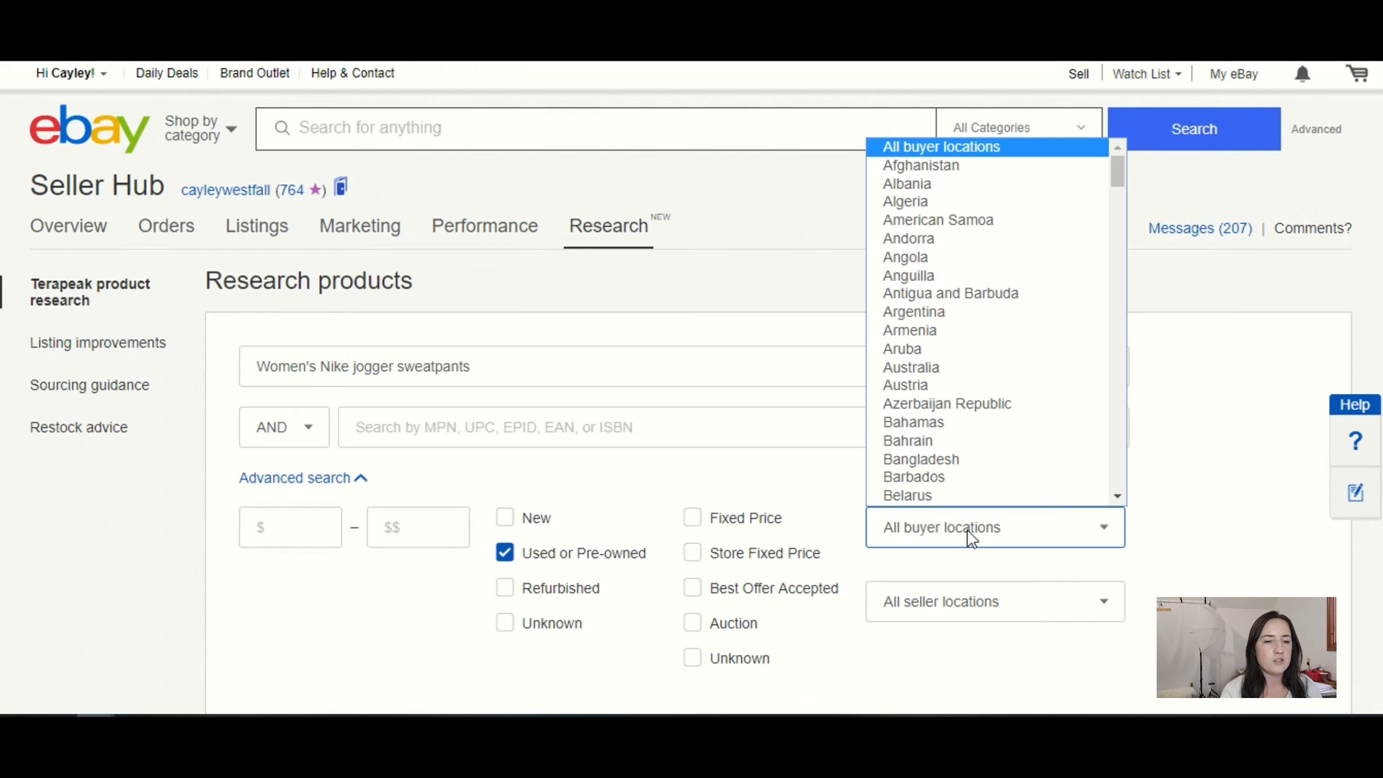
left_click(972, 539)
left_click(971, 599)
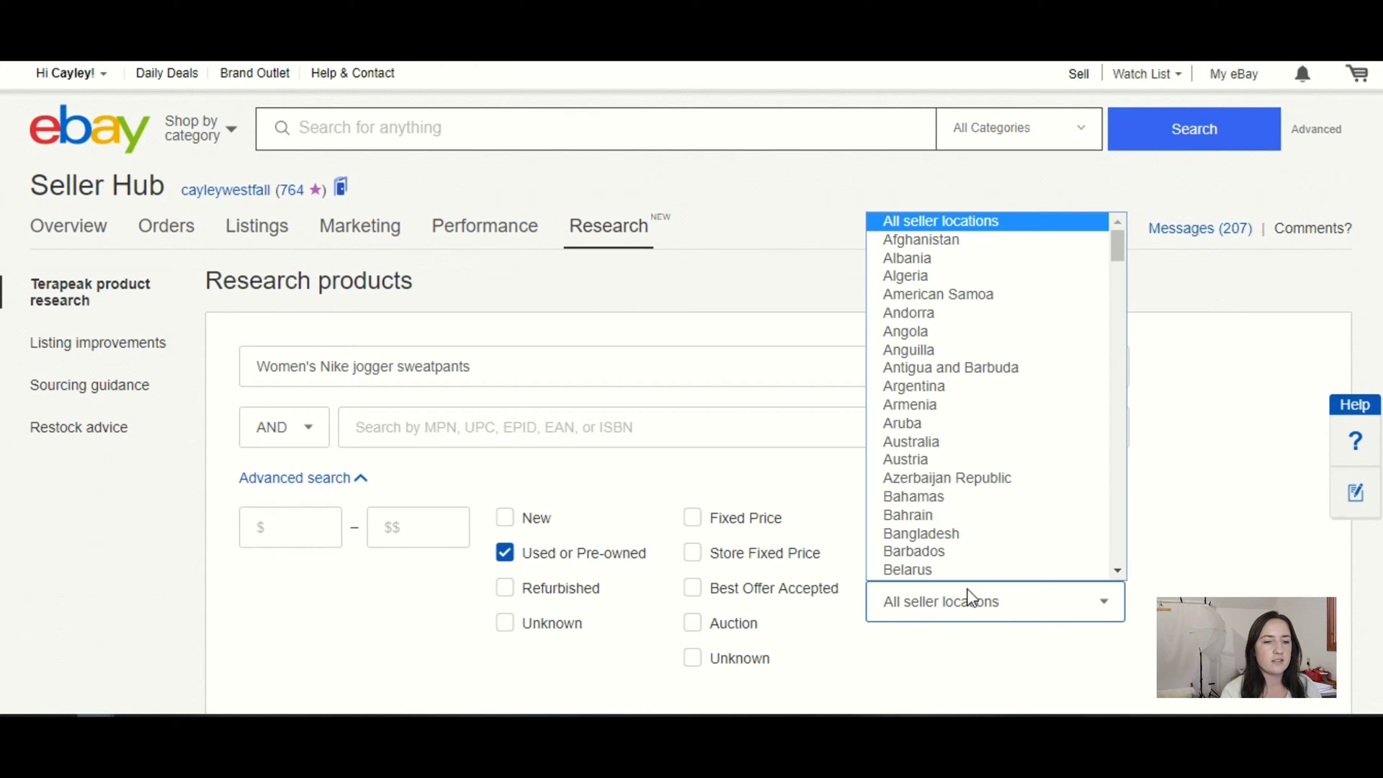
left_click(972, 599)
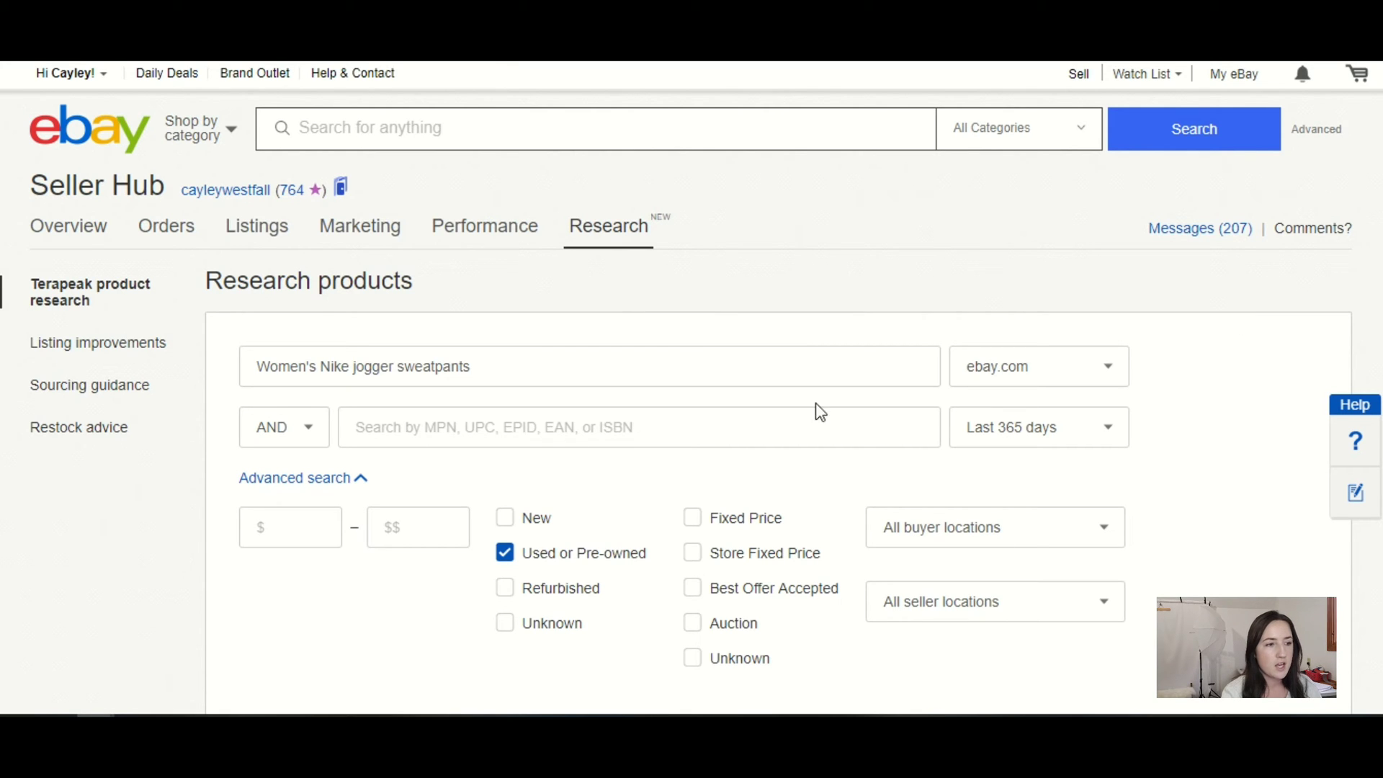
Step: Run the filtered sweatpants search and look through the sales summary and list of sold items
scroll(1214, 329, "down", 2)
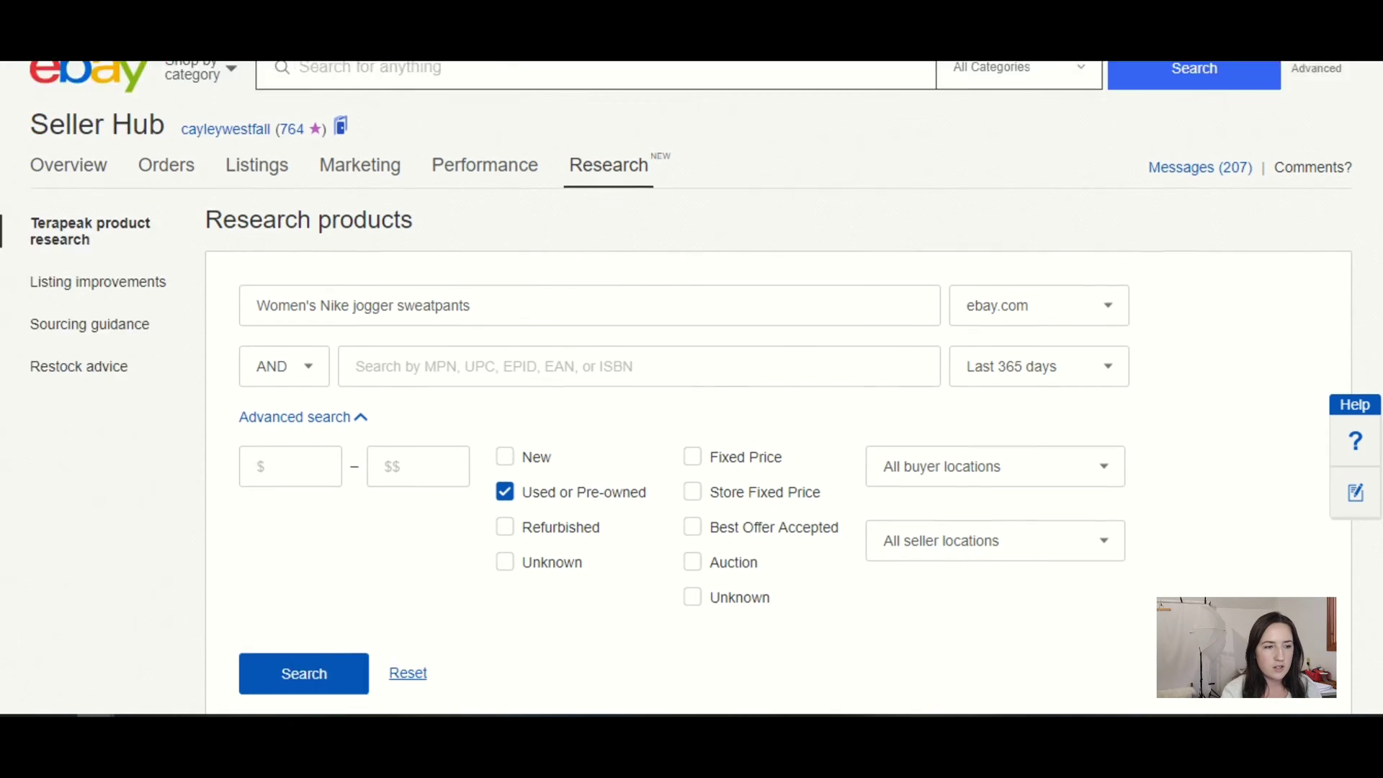
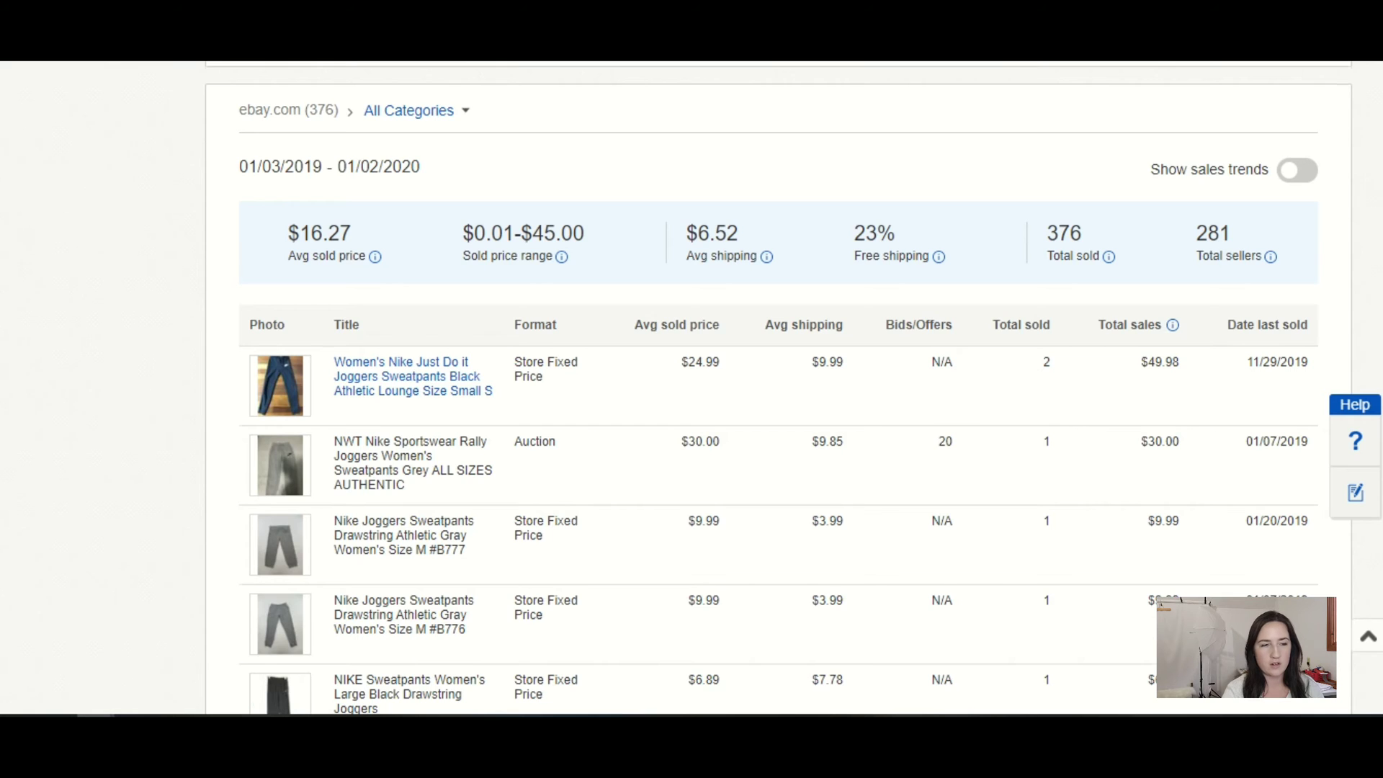
scroll(779, 388, "down", 8)
scroll(779, 387, "down", 10)
scroll(778, 387, "up", 15)
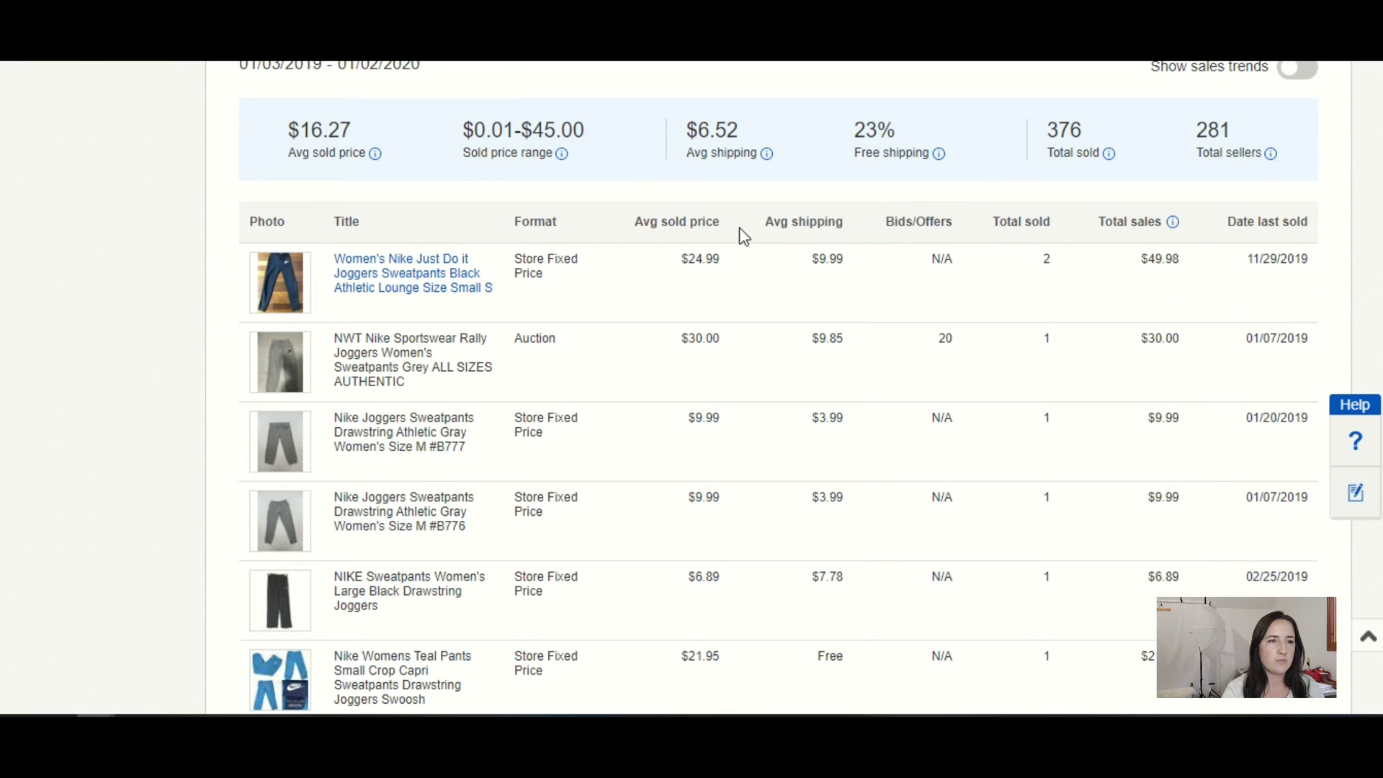
Step: Sort the sold sweatpants by highest average sold price, followed by a sort on most recent date last sold
left_click(686, 232)
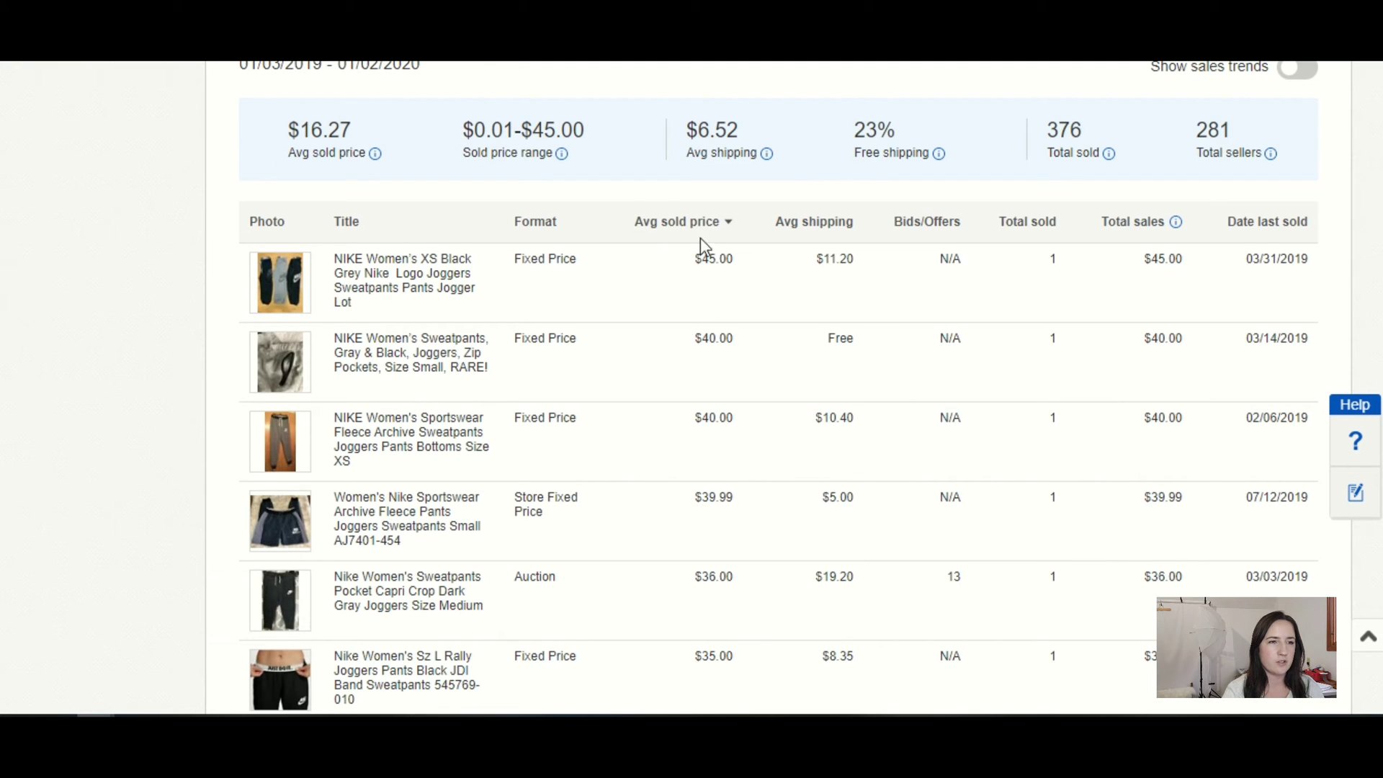
double_click(720, 259)
left_click(632, 296)
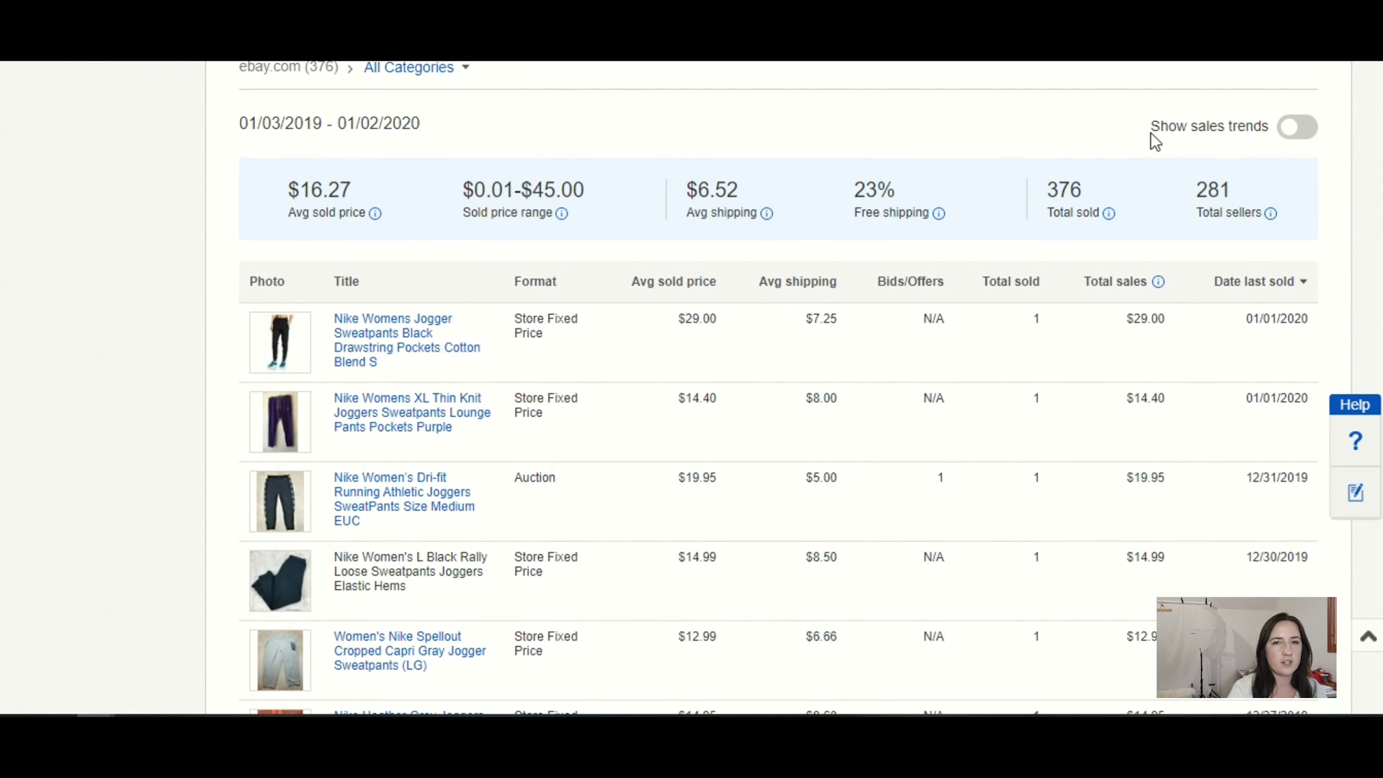
Step: Show the sales trends chart for the sweatpants results to examine it, and hide it again
left_click(1291, 127)
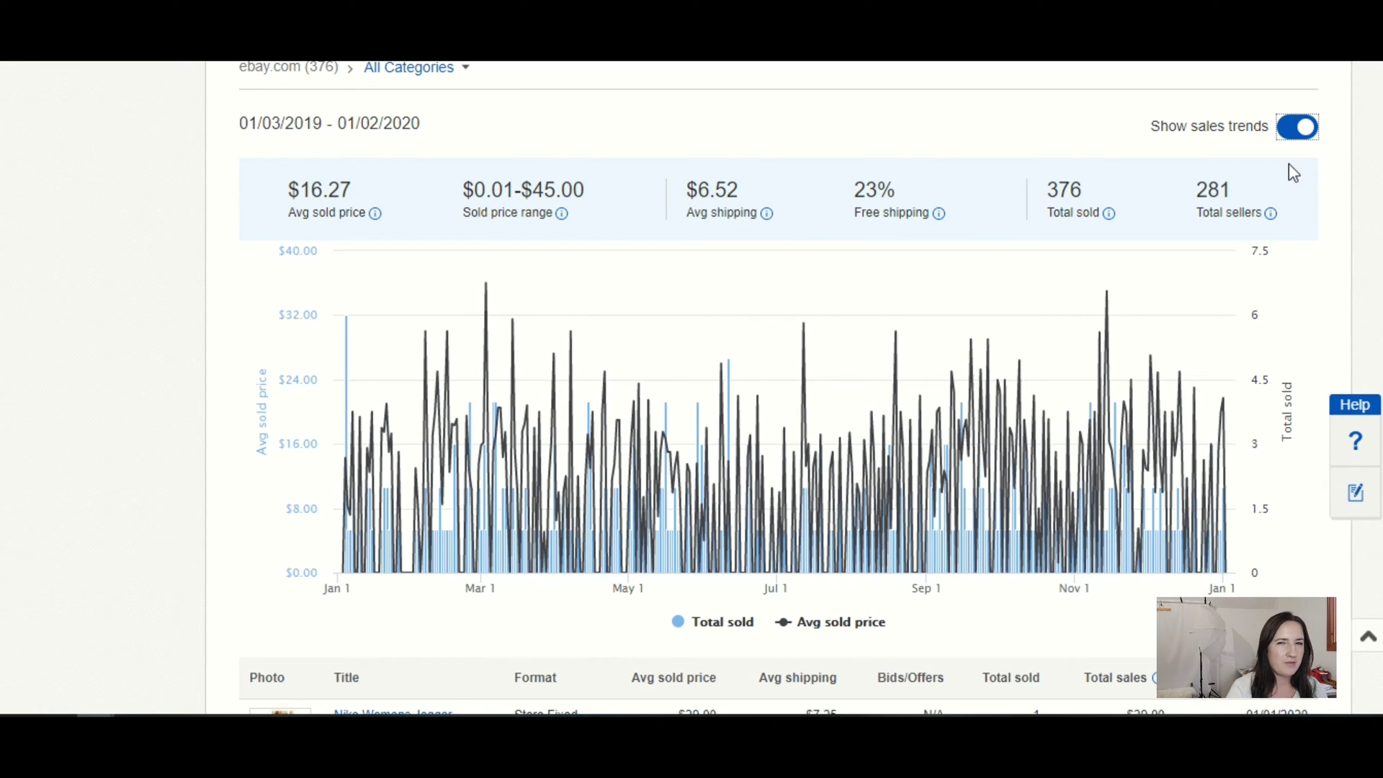
left_click(1296, 128)
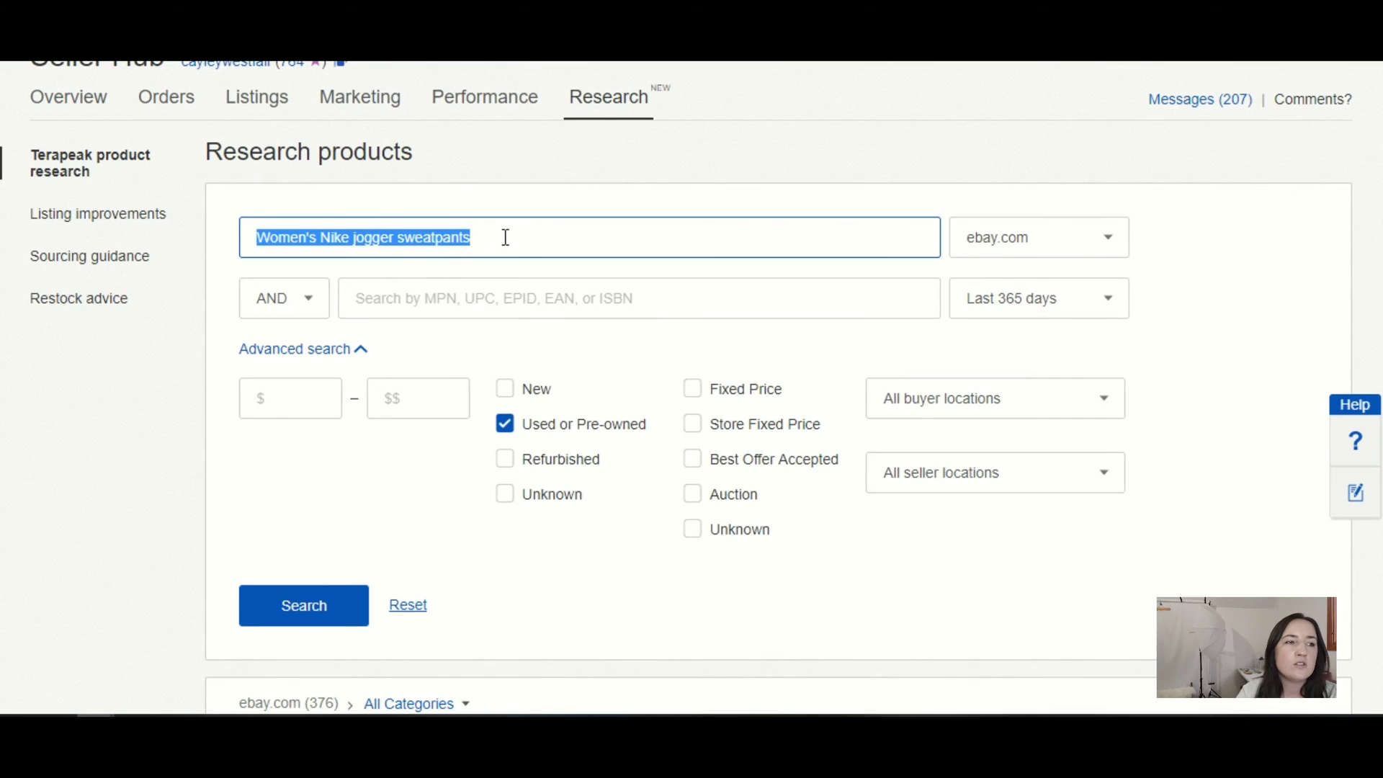
Step: Replace the search keywords with "Men's Fleece Zip Jacket" and run the search
left_click_drag(507, 238, 260, 240)
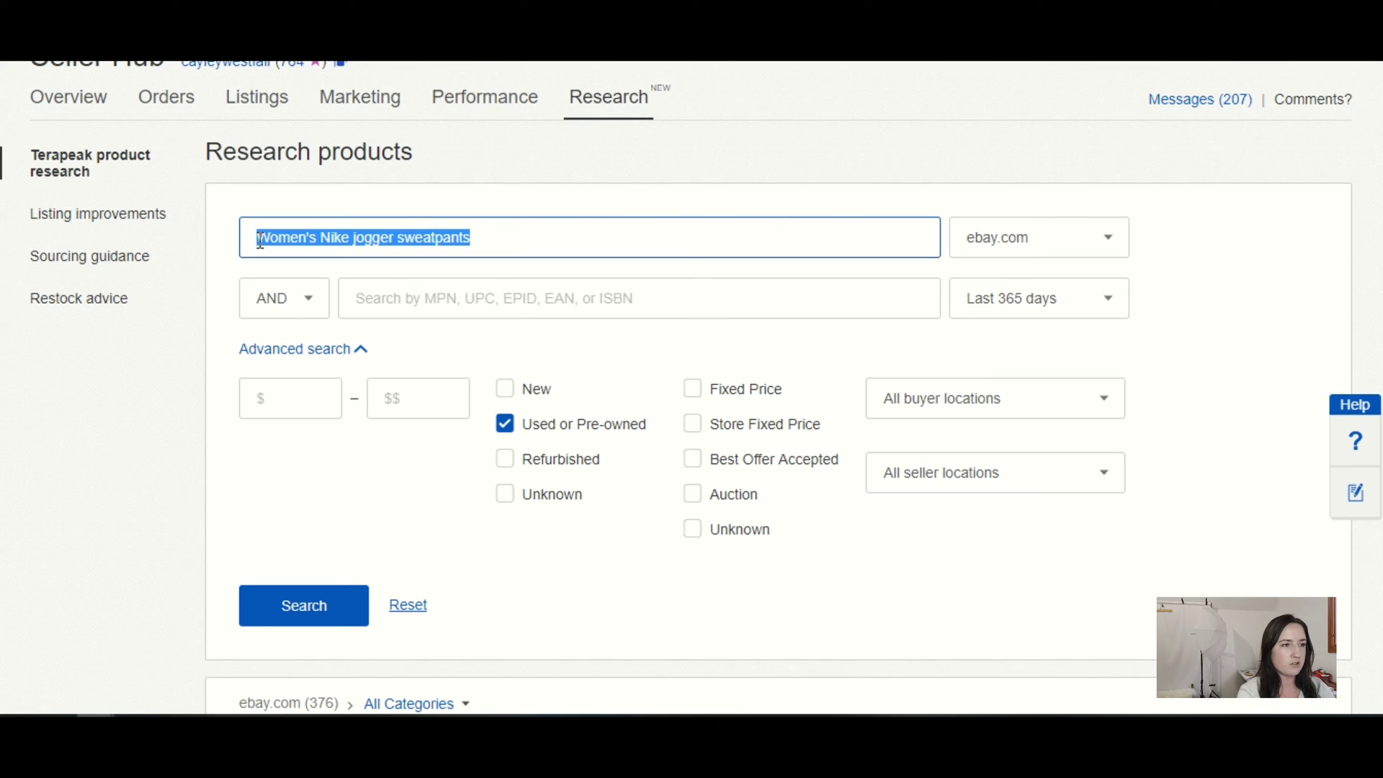
type("Men's F")
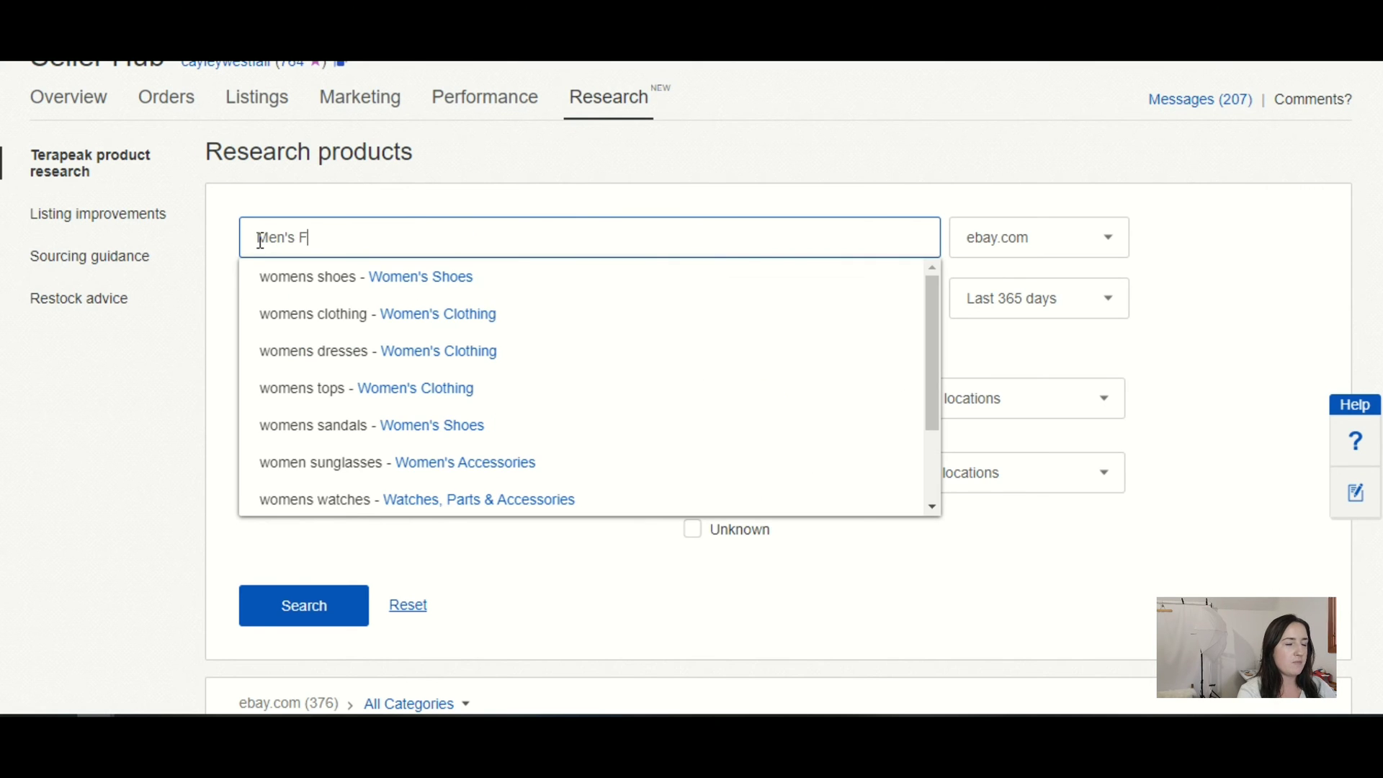
type("leece ja")
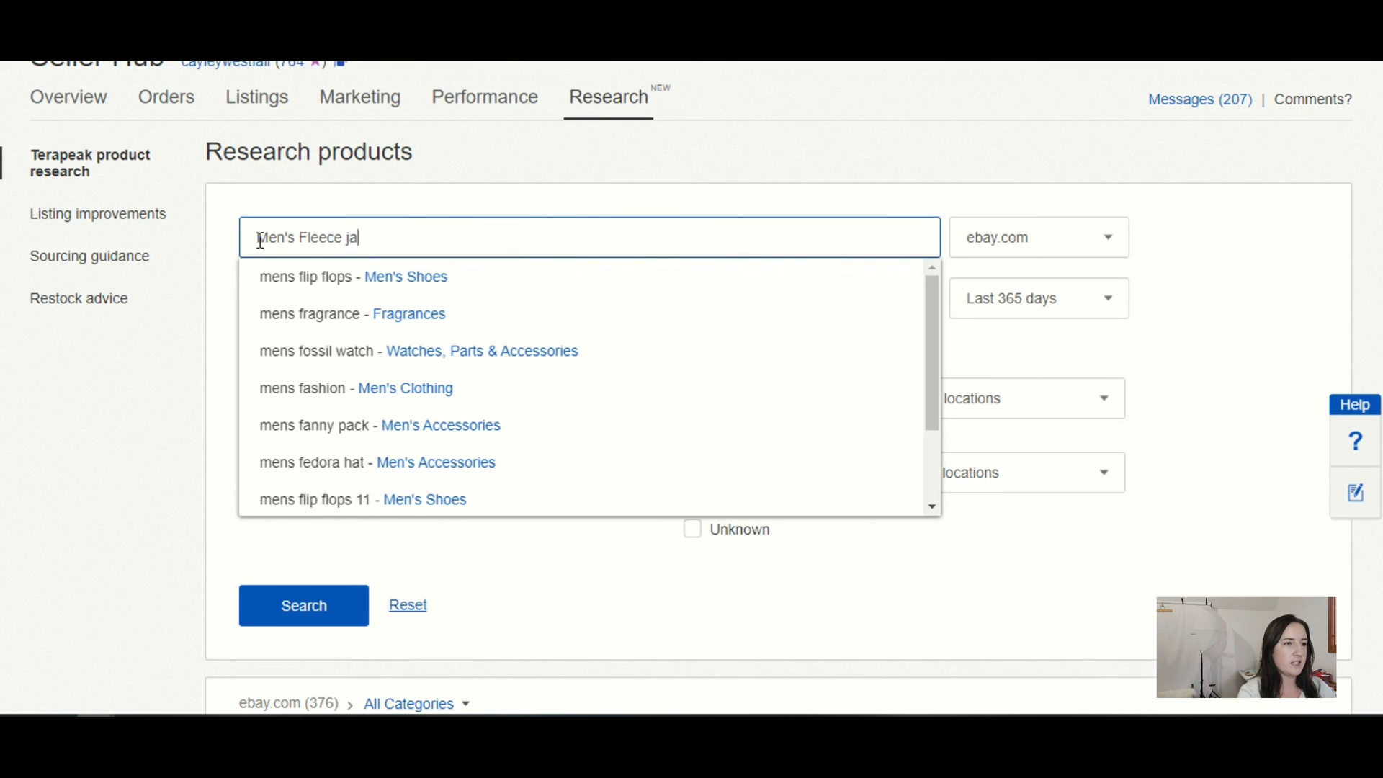
key("BackSpace")
key("BackSpace")
type("Zip J")
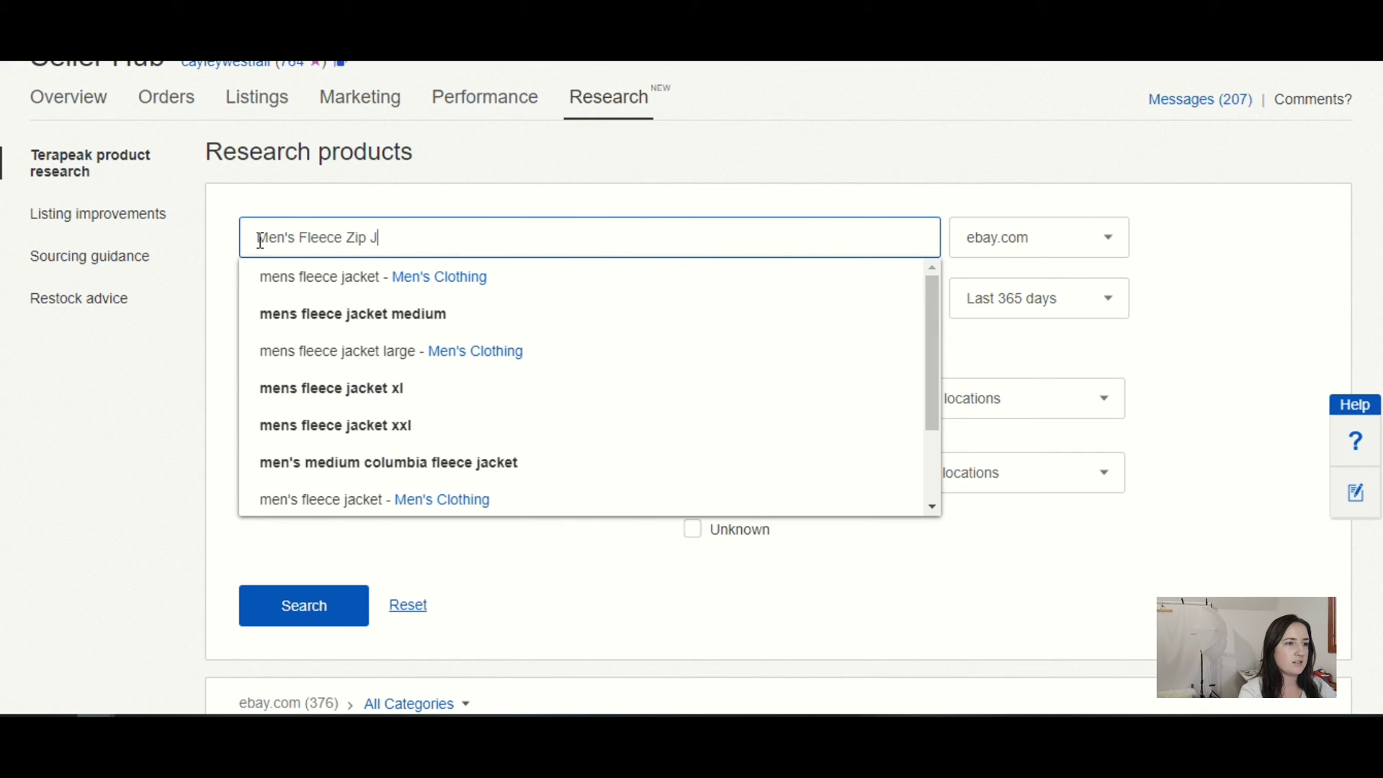
type("acket")
key("Return")
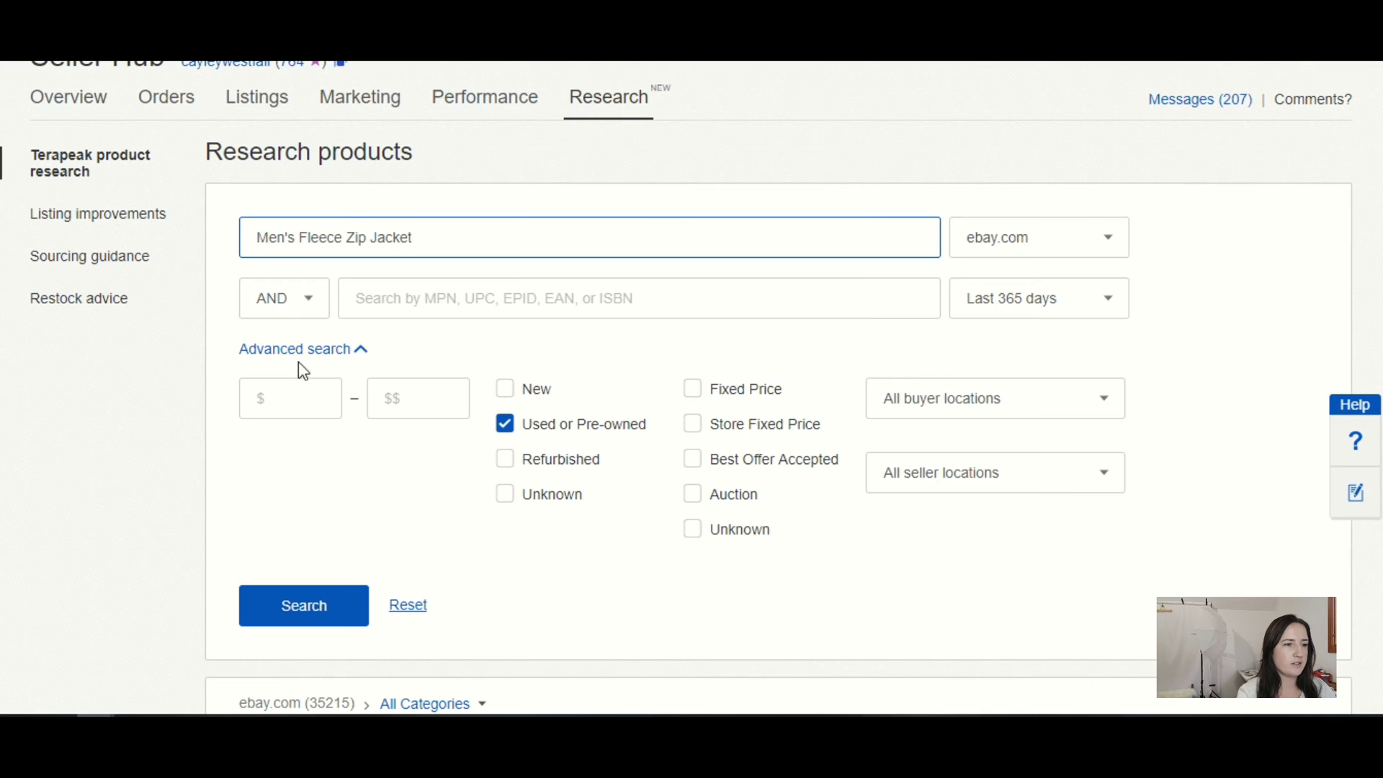
Step: Set the minimum price to $45 and rerun the fleece jacket search
left_click(310, 396)
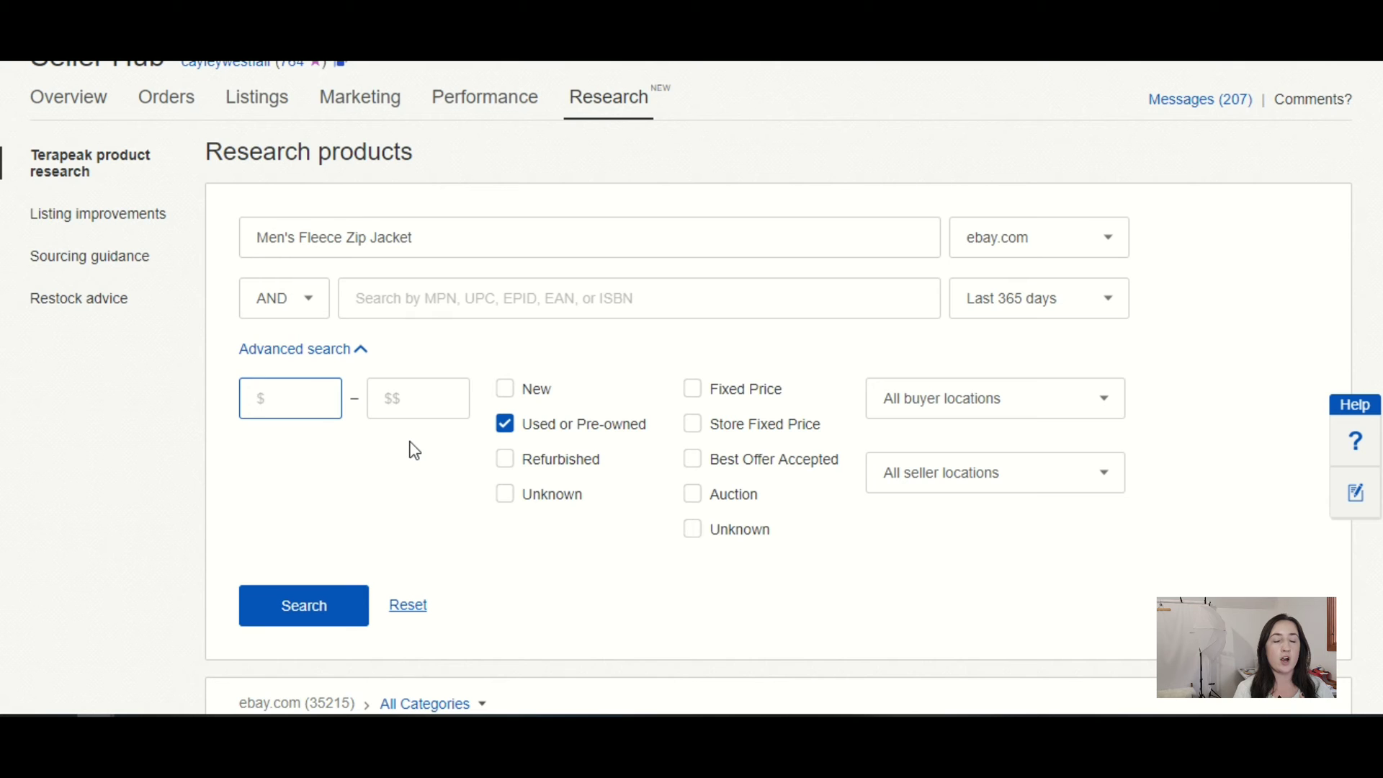
type("45")
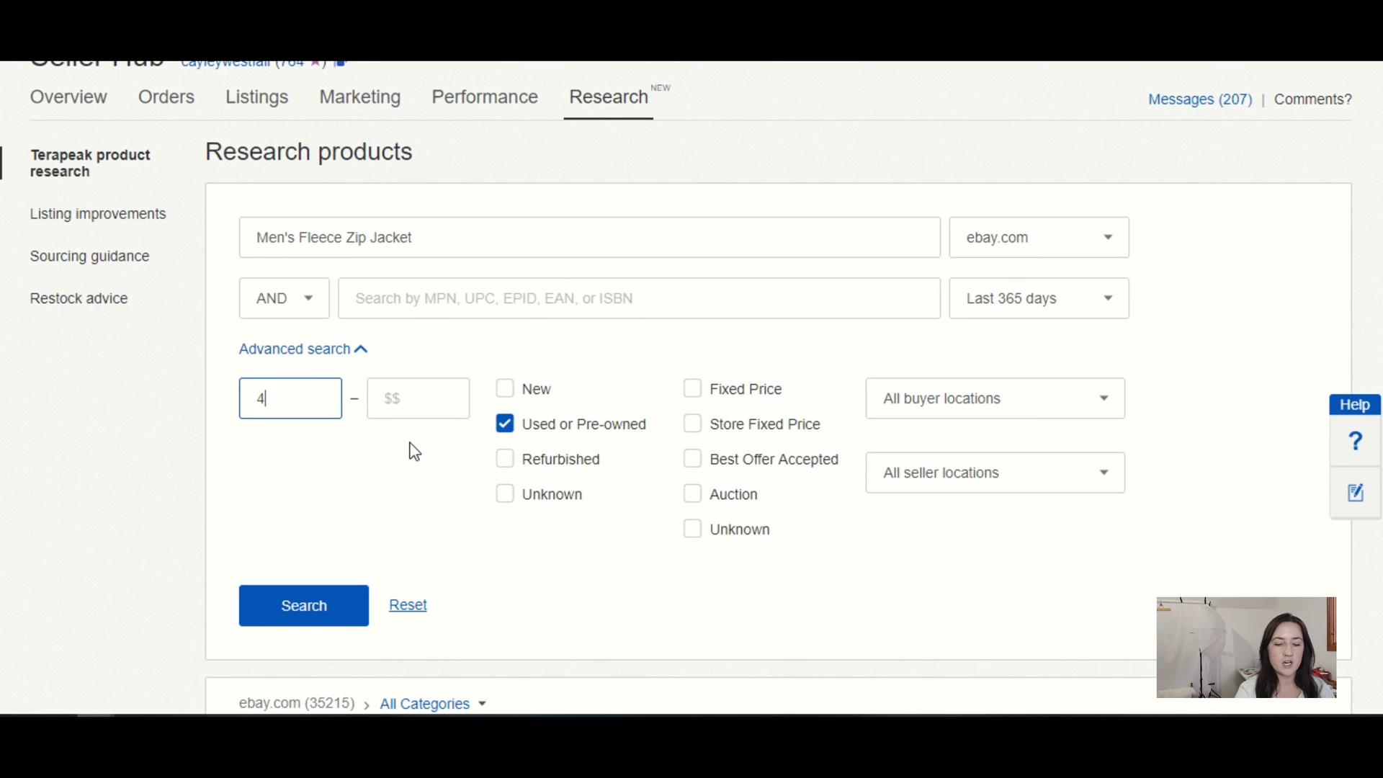
left_click(323, 614)
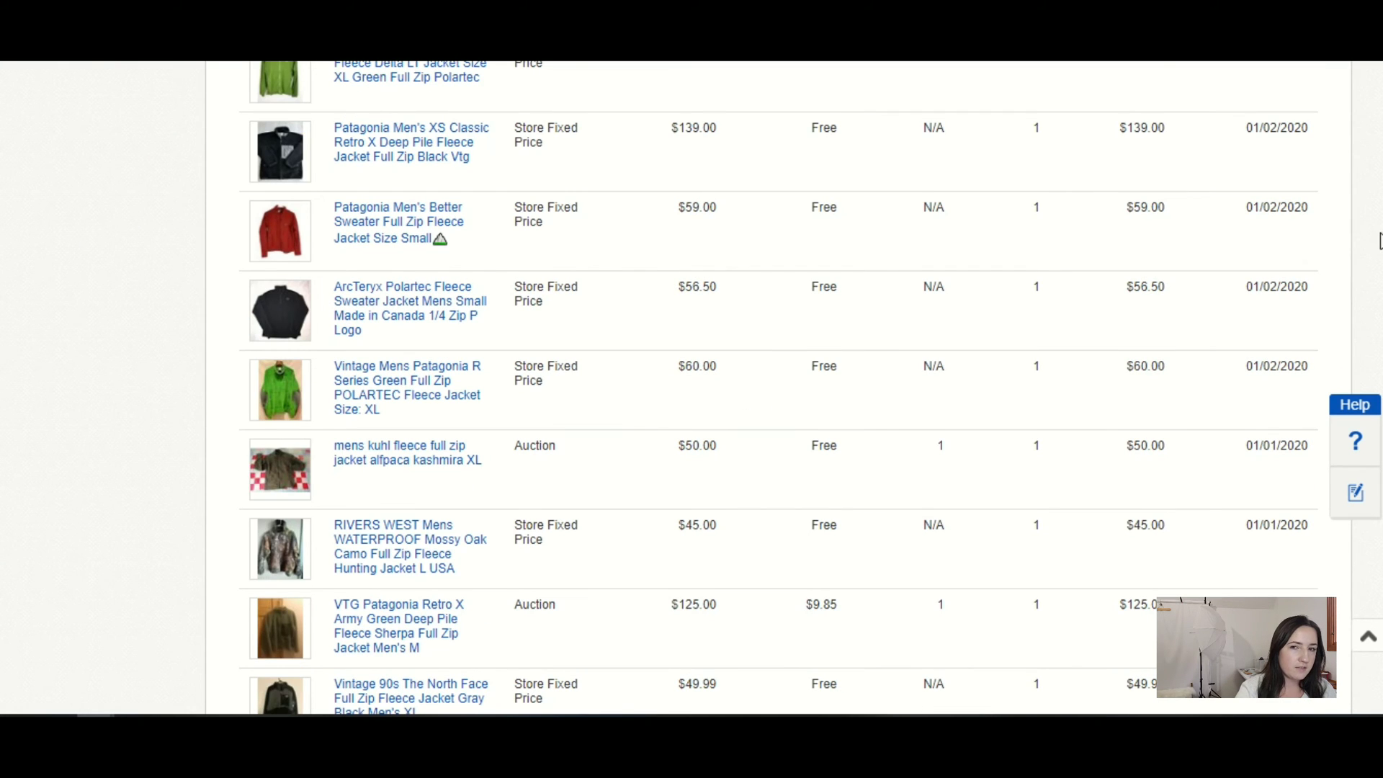
Step: Review the price and shipping summary and the most recently sold fleece jackets in the results
scroll(688, 349, "up", 10)
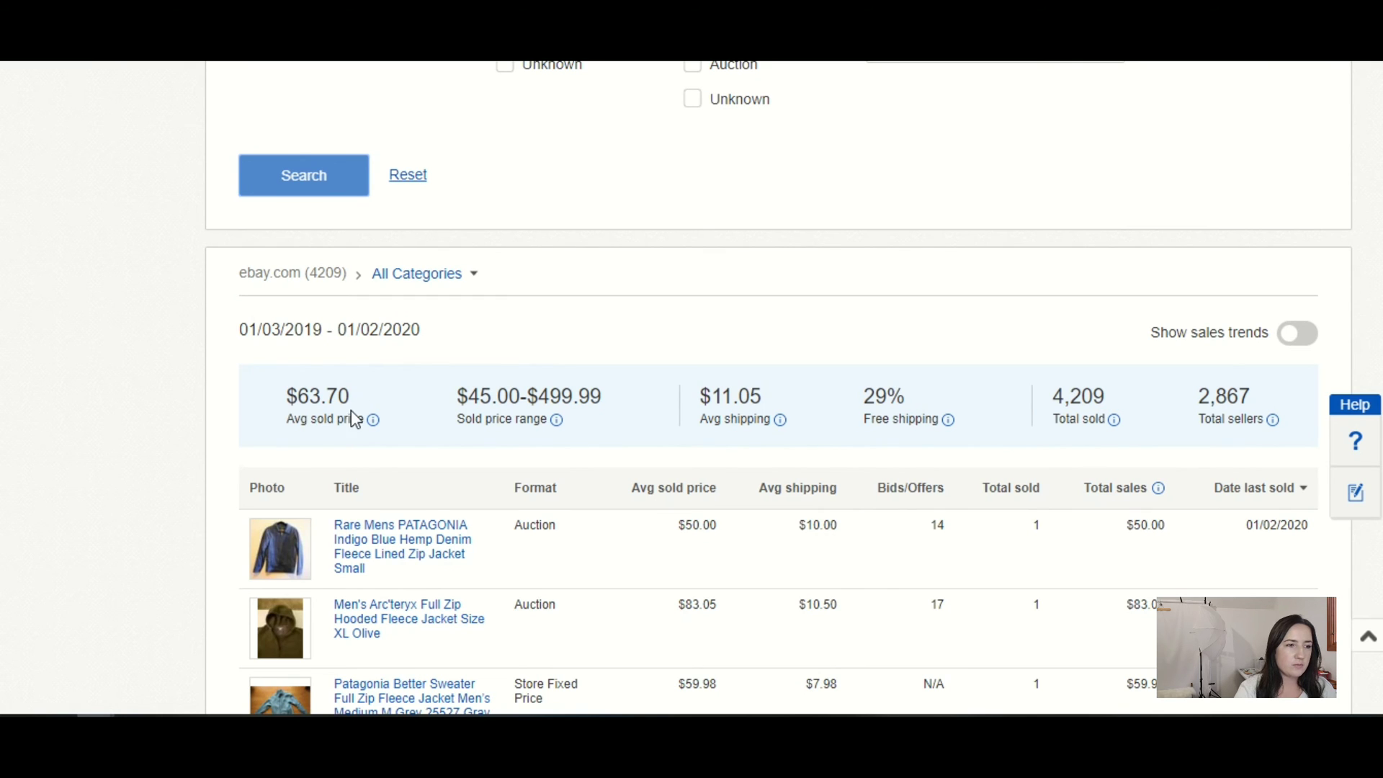
mouse_move(373, 425)
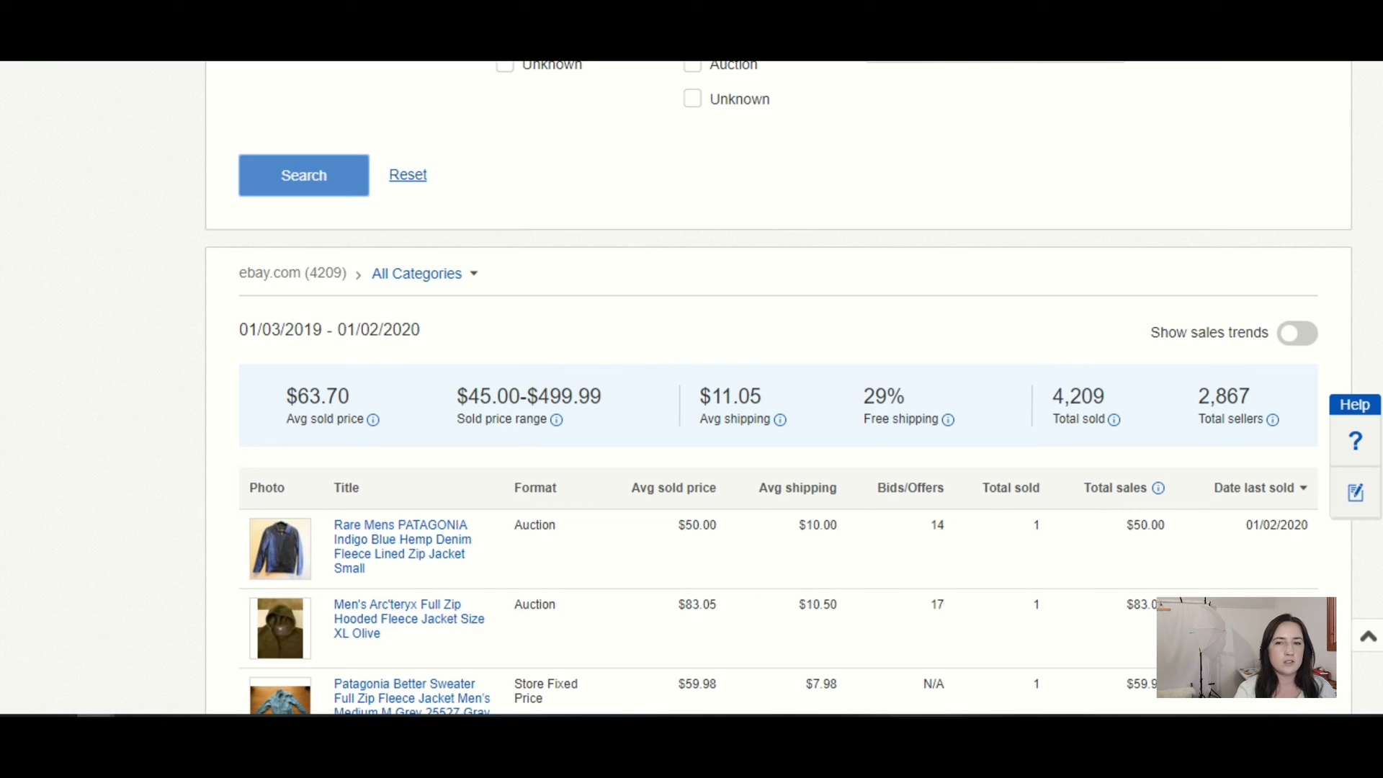
scroll(778, 387, "down", 3)
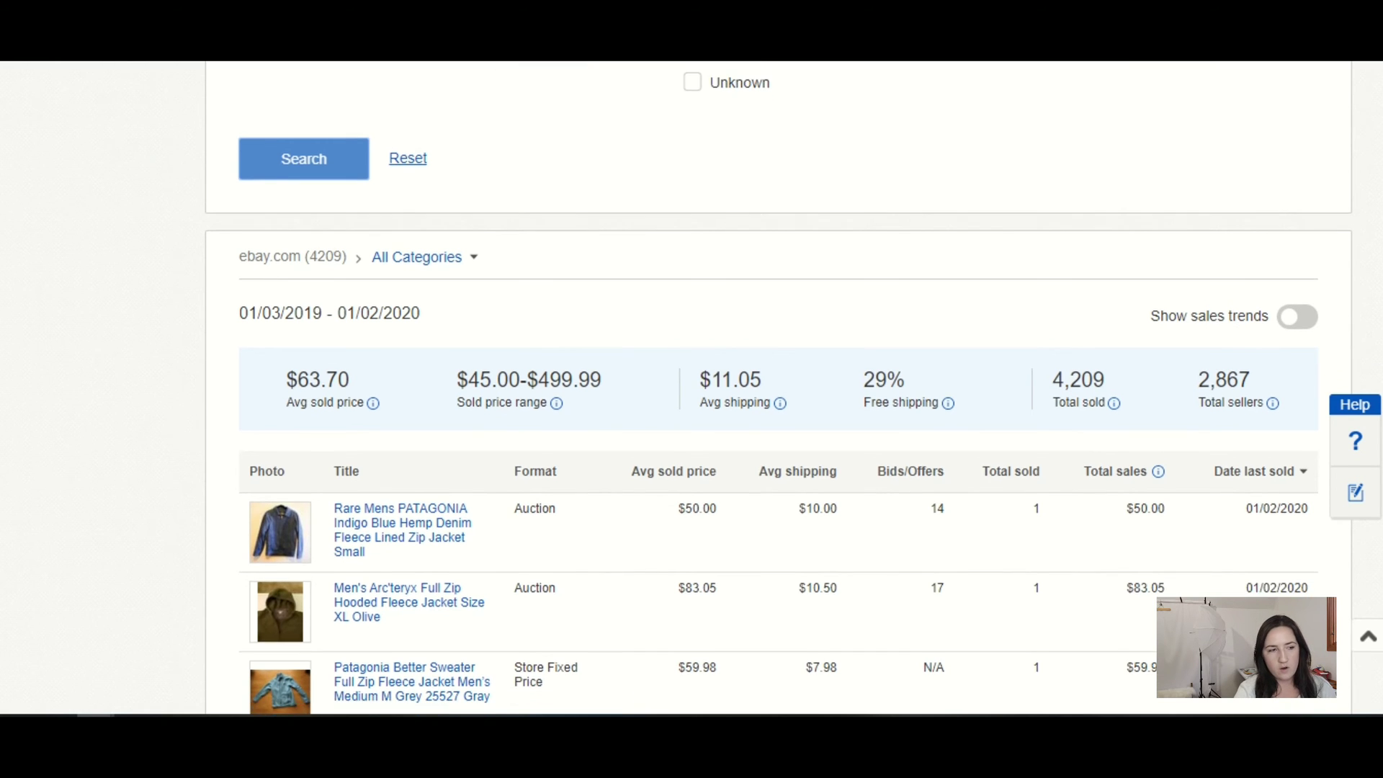
scroll(778, 387, "down", 2)
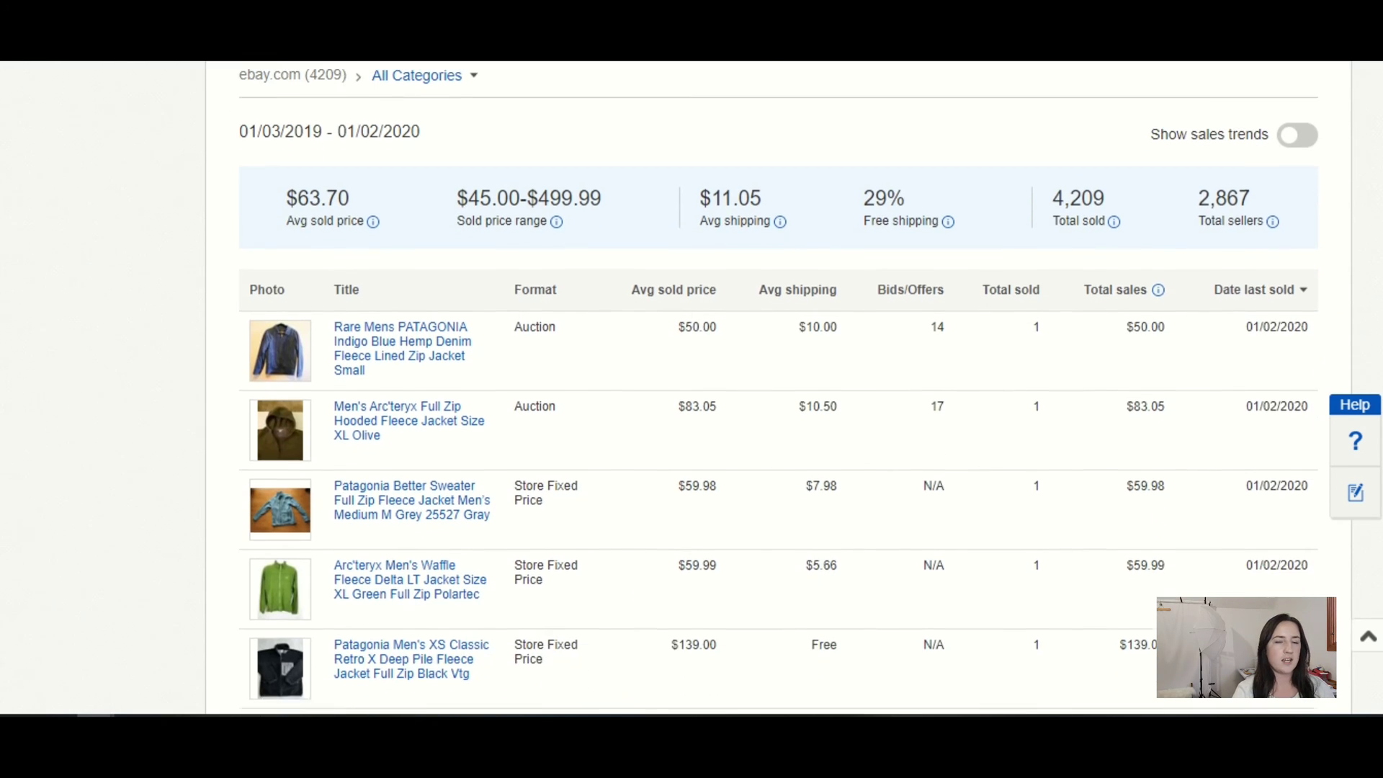
scroll(778, 387, "down", 2)
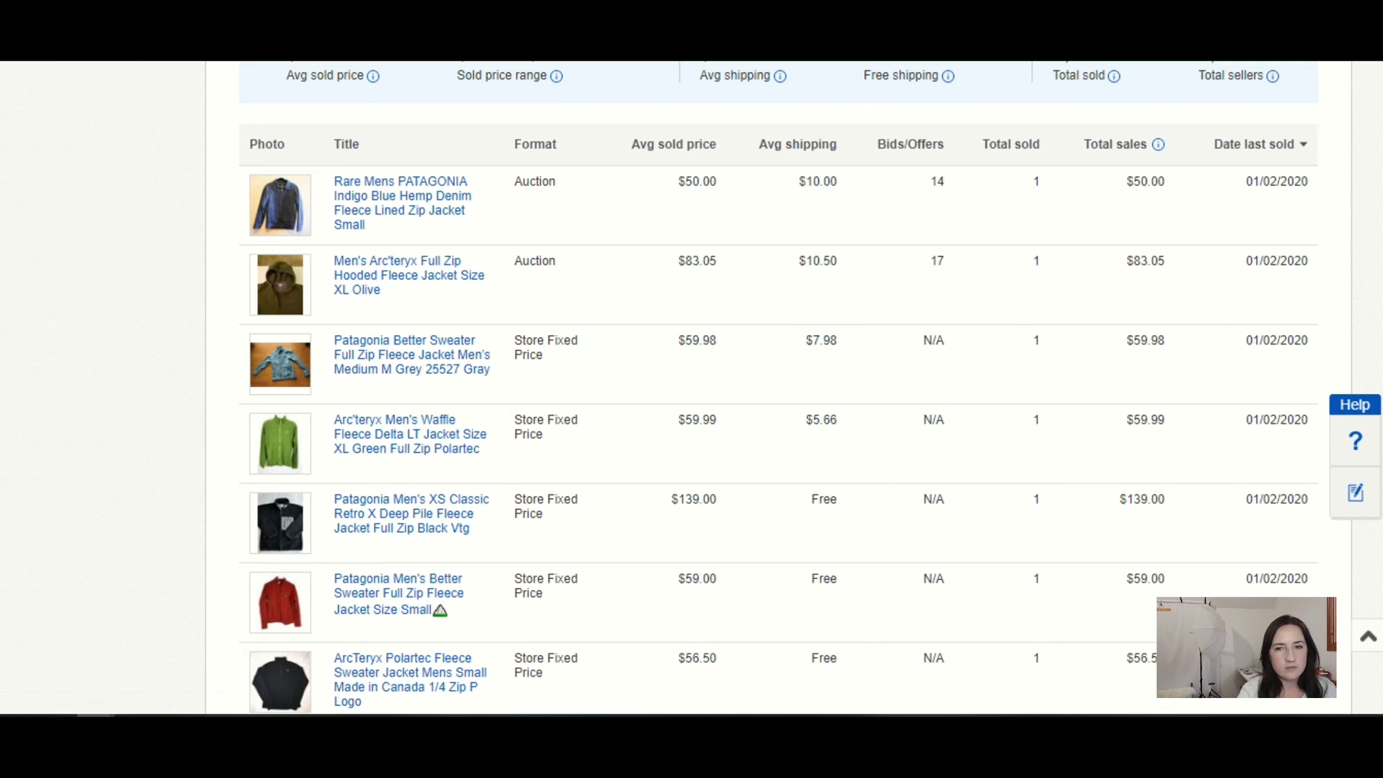
scroll(778, 388, "down", 3)
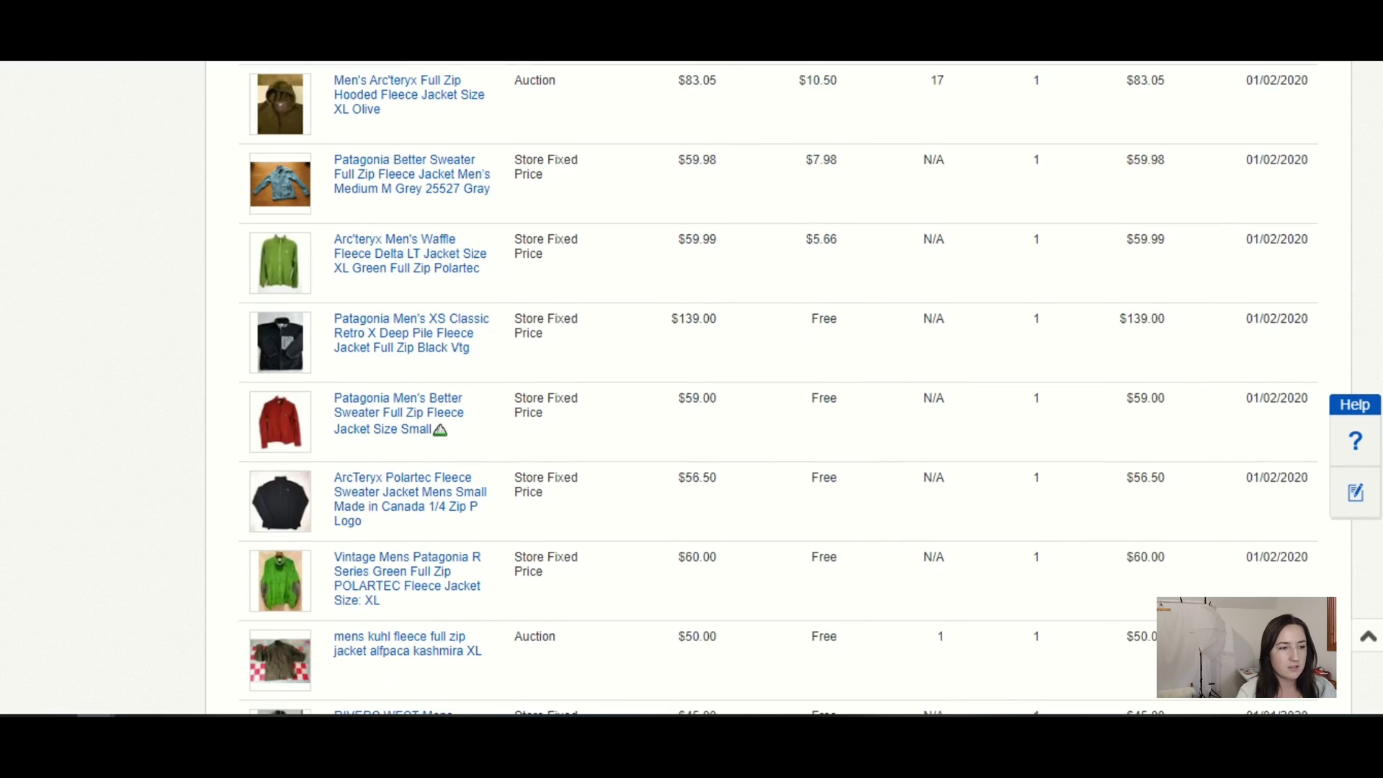
scroll(333, 327, "down", 2)
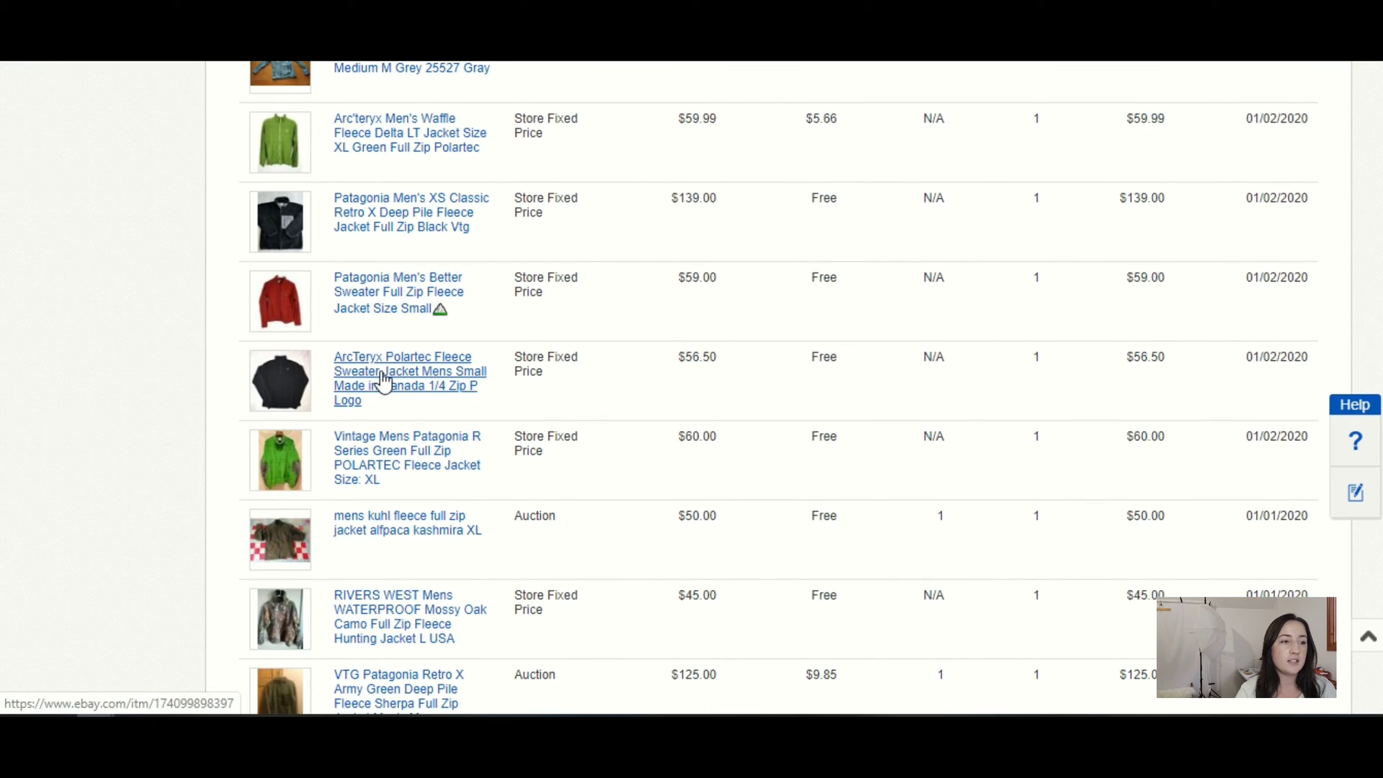
Step: Open the green Arc'teryx Men's Waffle Fleece Delta LT listing in a new tab, view its brand tag photo, and close it
right_click(382, 152)
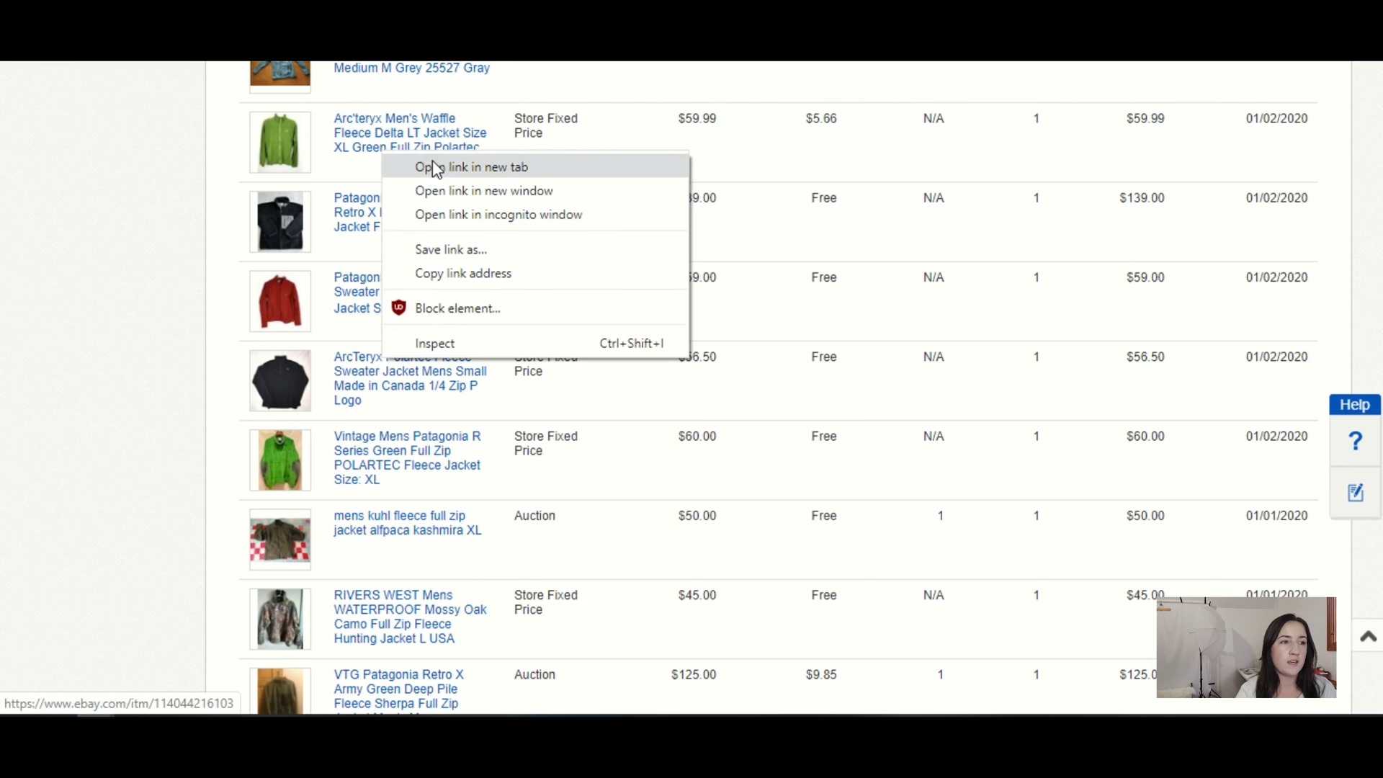
left_click(438, 167)
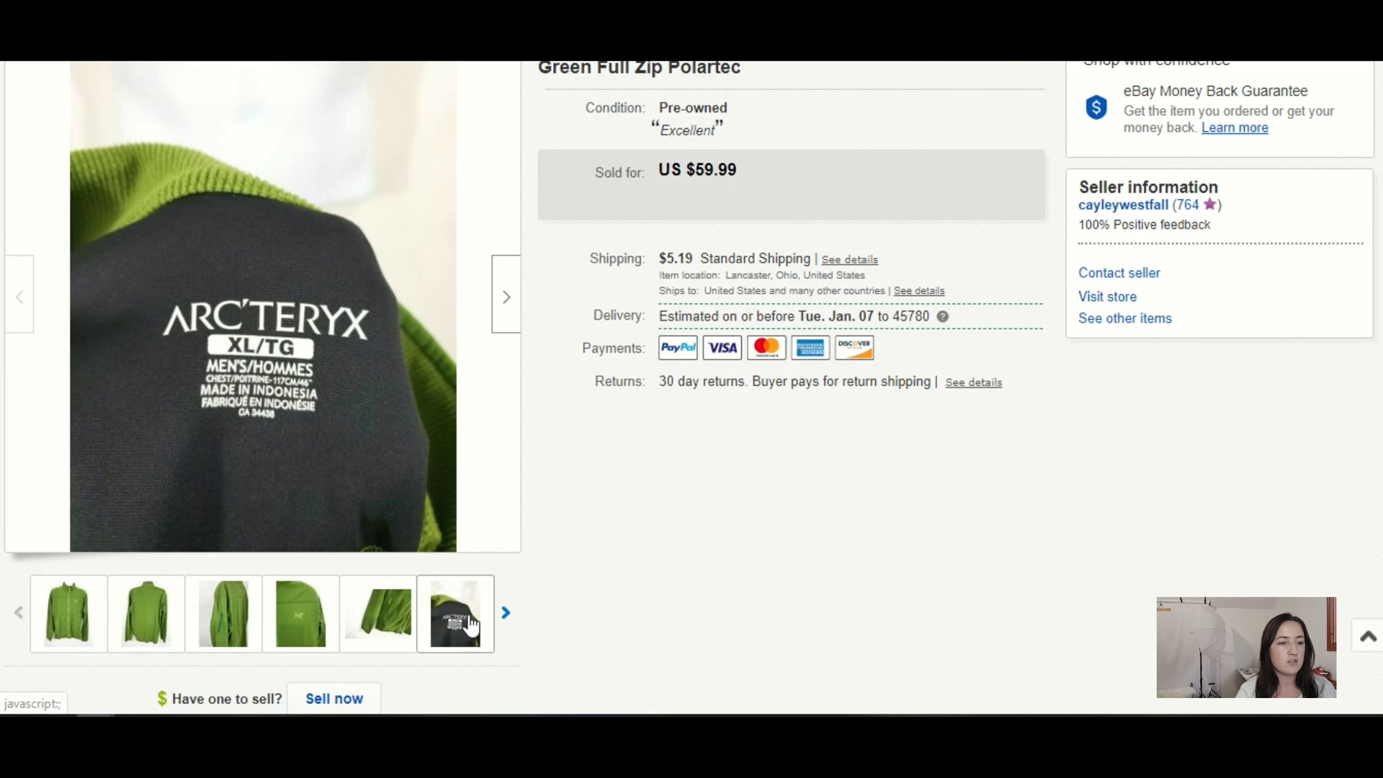
left_click(470, 626)
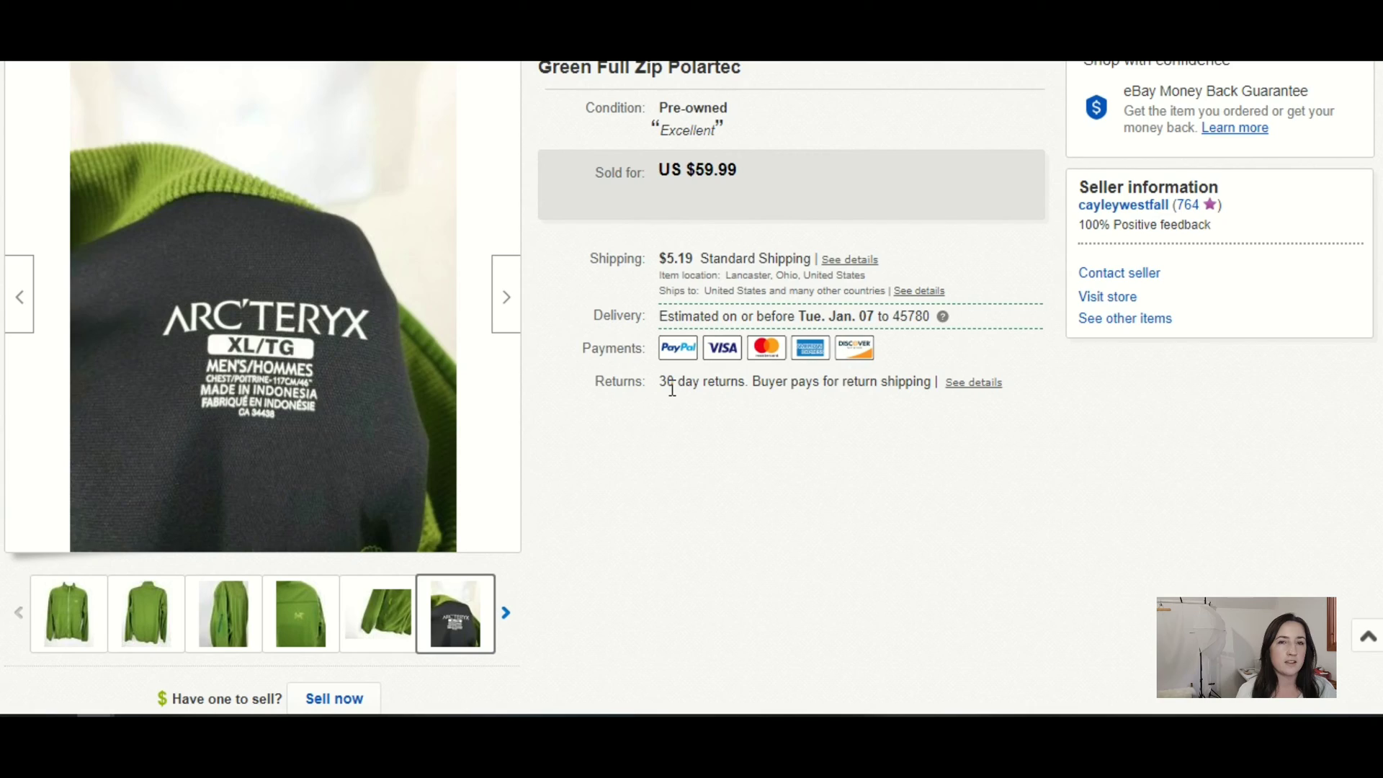
mouse_move(216, 371)
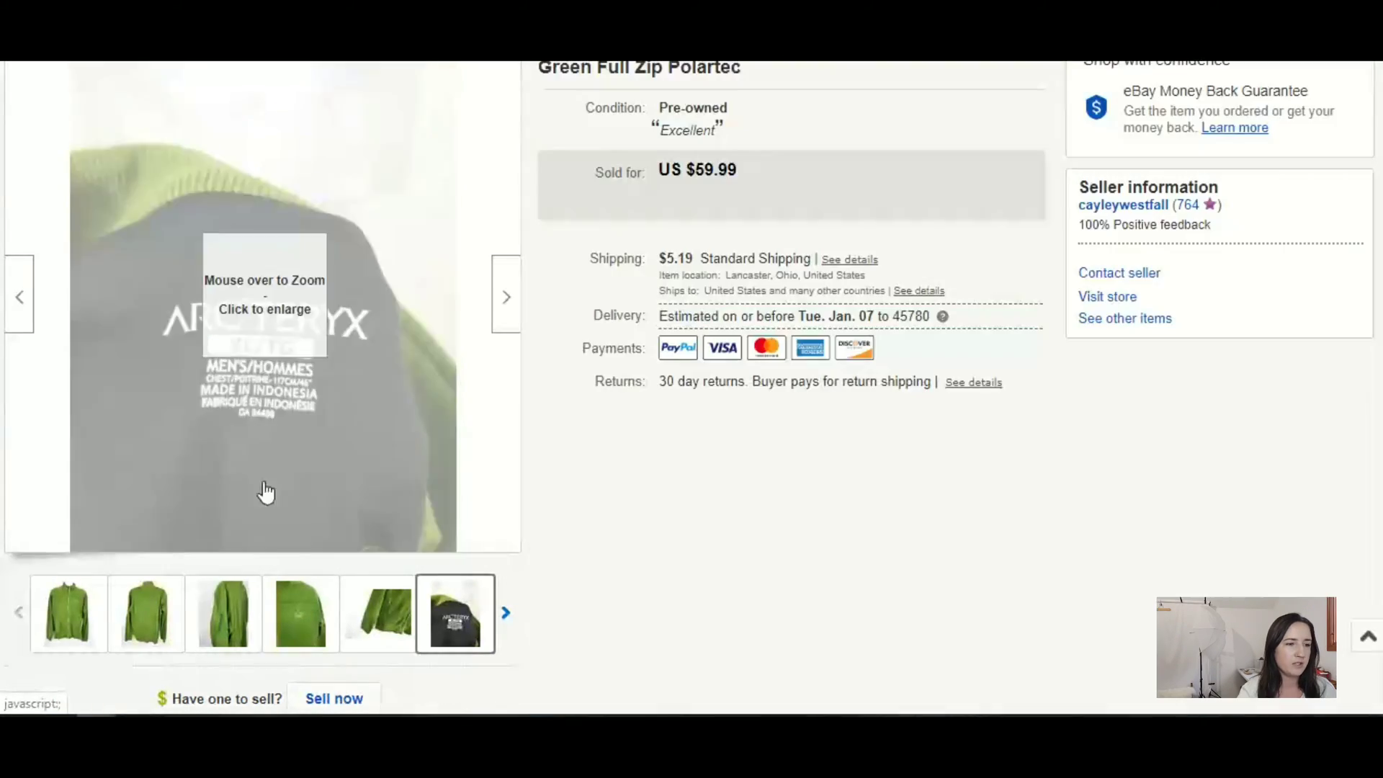
mouse_move(295, 628)
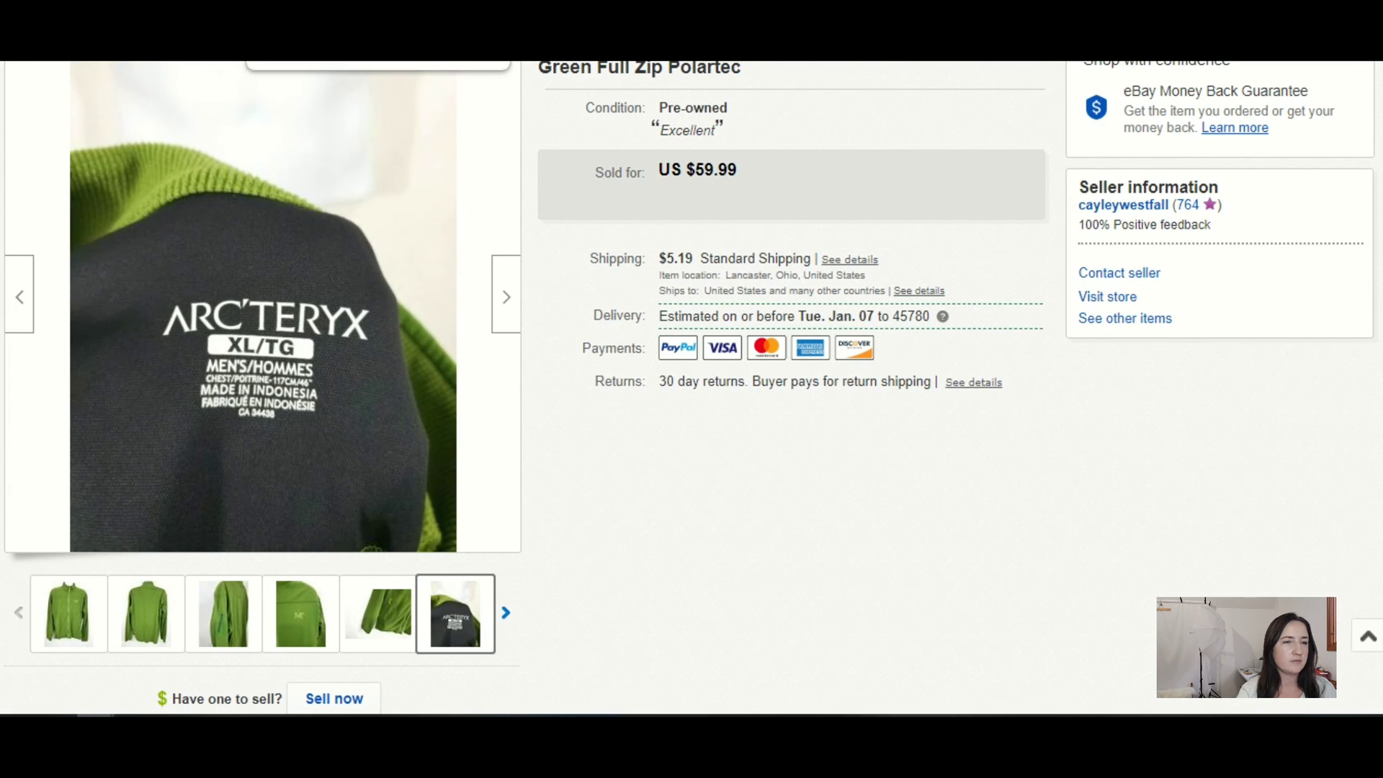
key("ctrl+w")
Step: Browse the rest of the sold fleece jackets, examining their brands, sold prices and sale dates
scroll(778, 389, "down", 2)
scroll(645, 302, "down", 3)
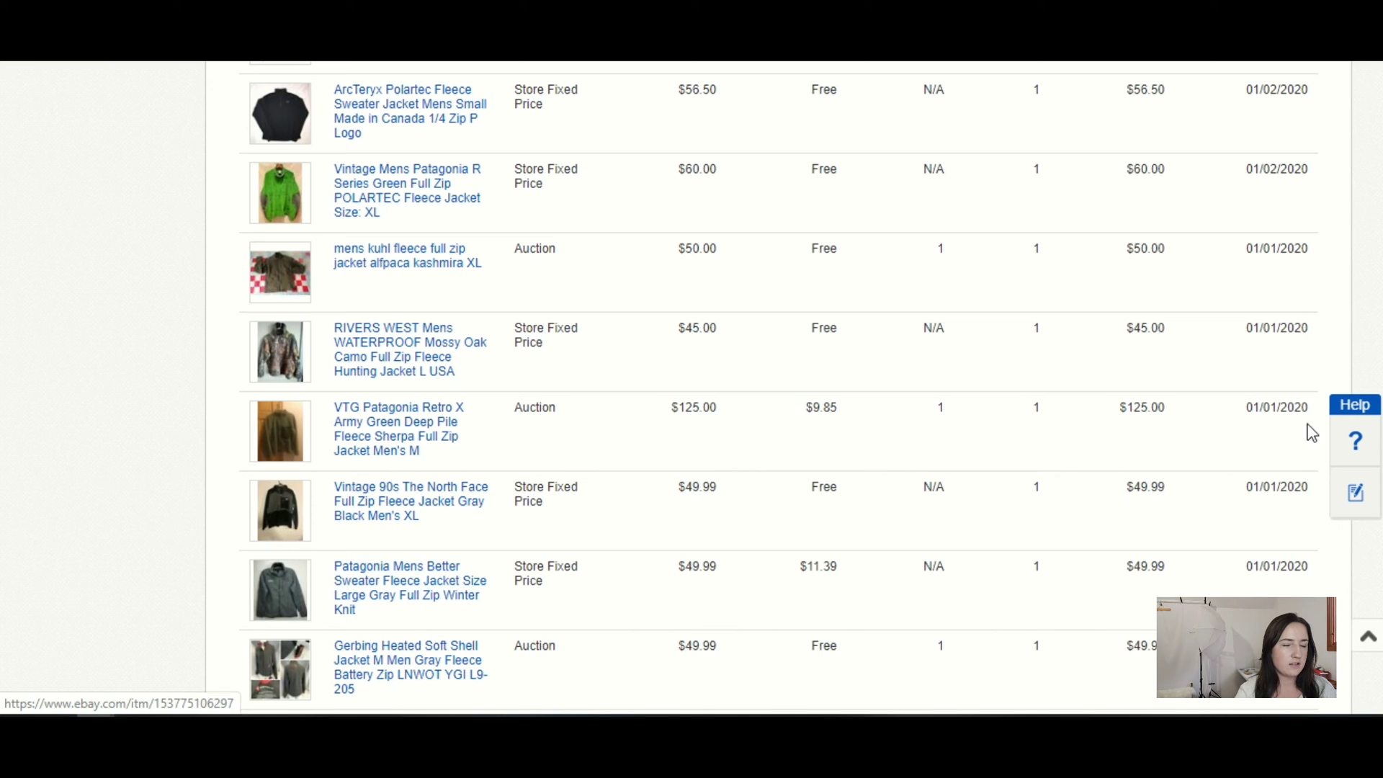
scroll(1318, 677, "down", 2)
scroll(778, 388, "down", 5)
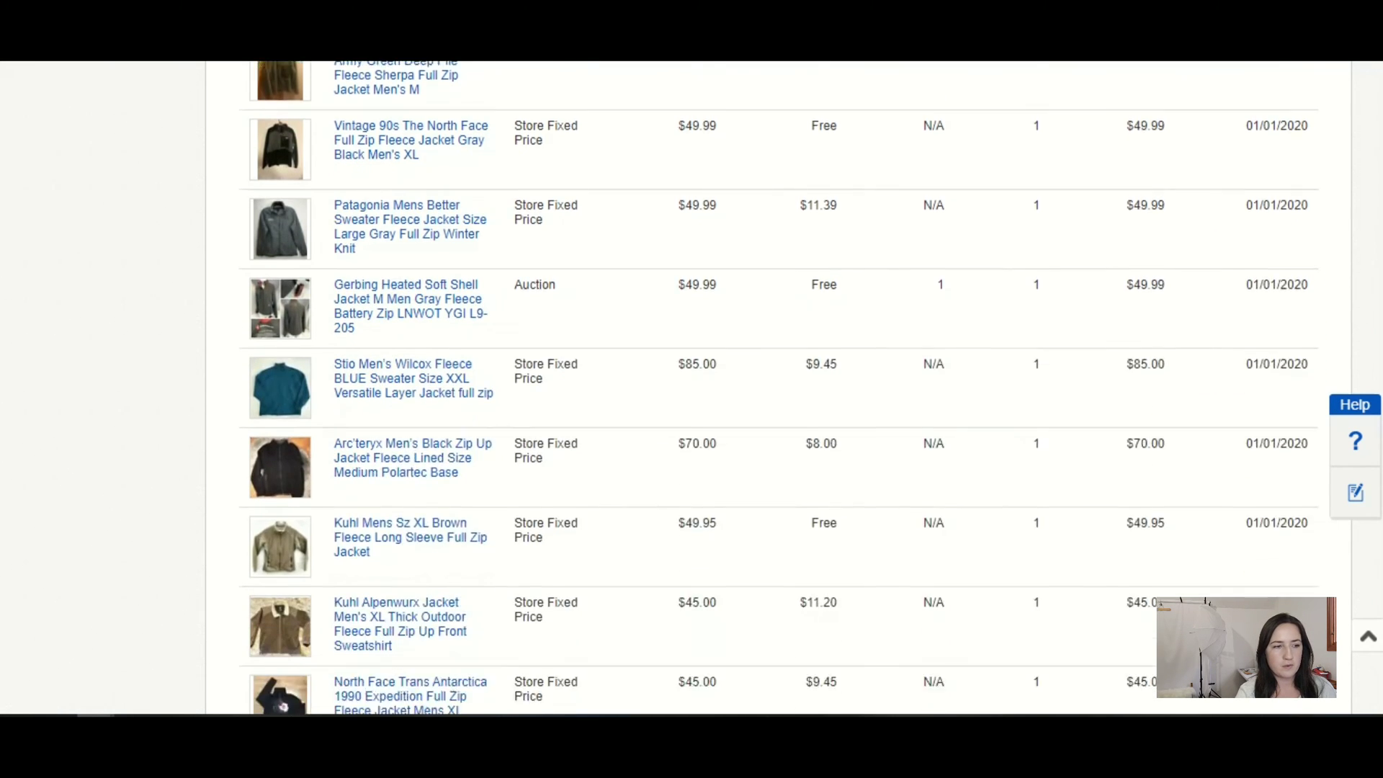
scroll(778, 387, "down", 3)
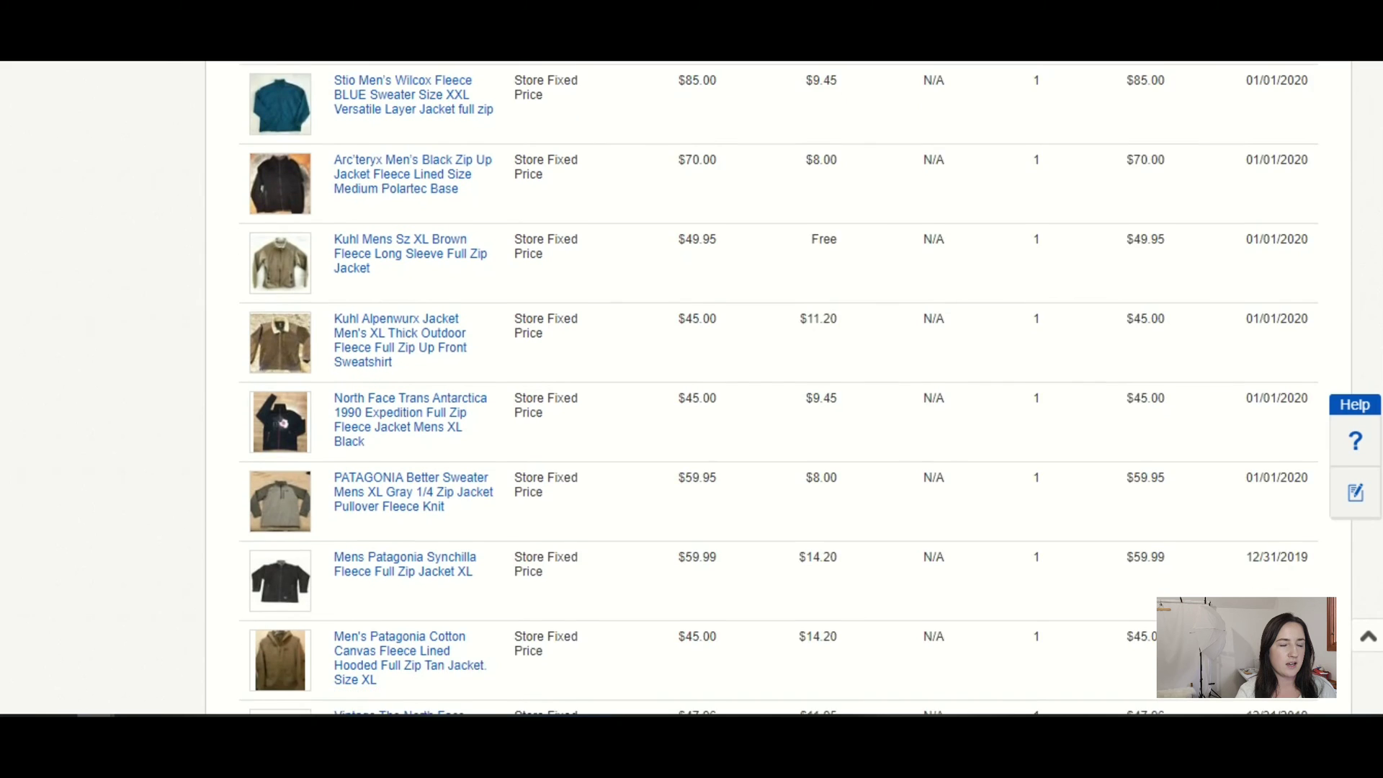
scroll(779, 388, "down", 4)
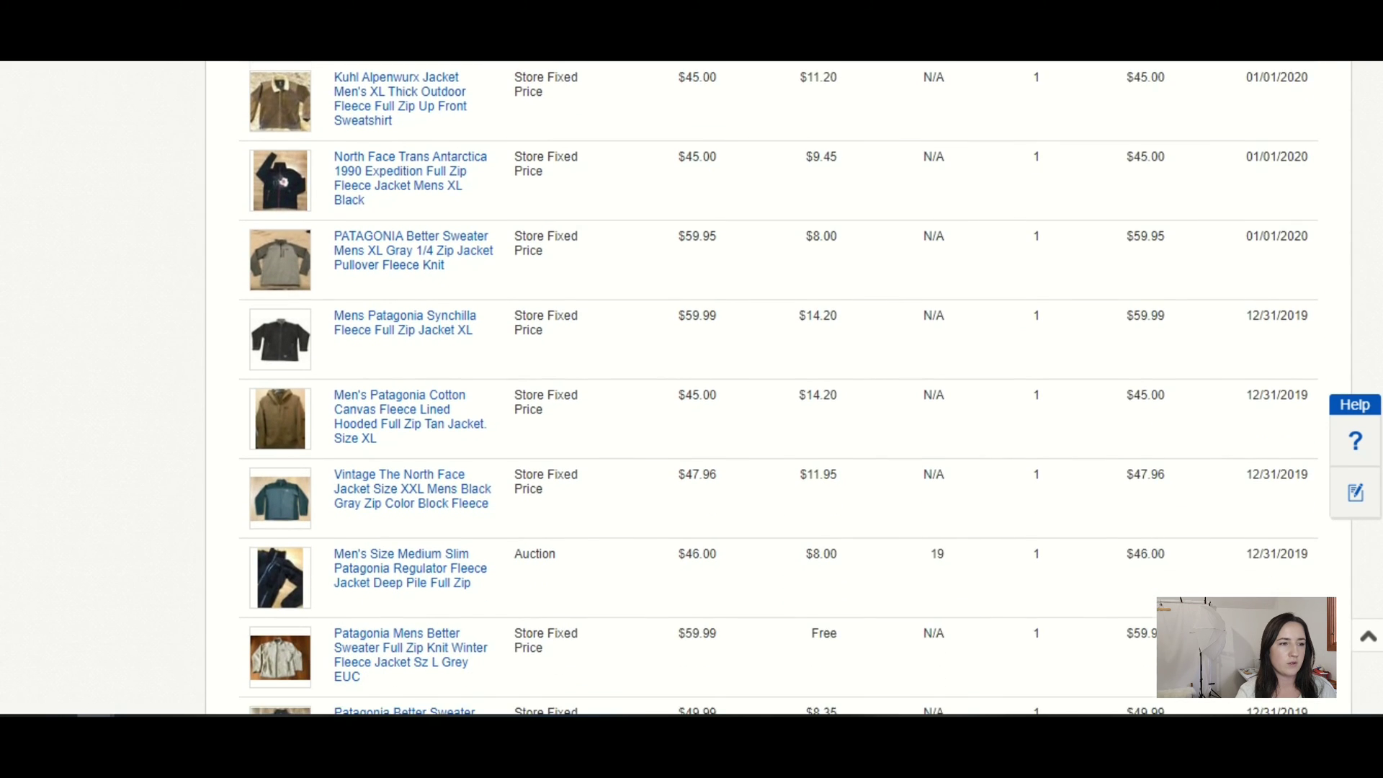
scroll(779, 388, "down", 5)
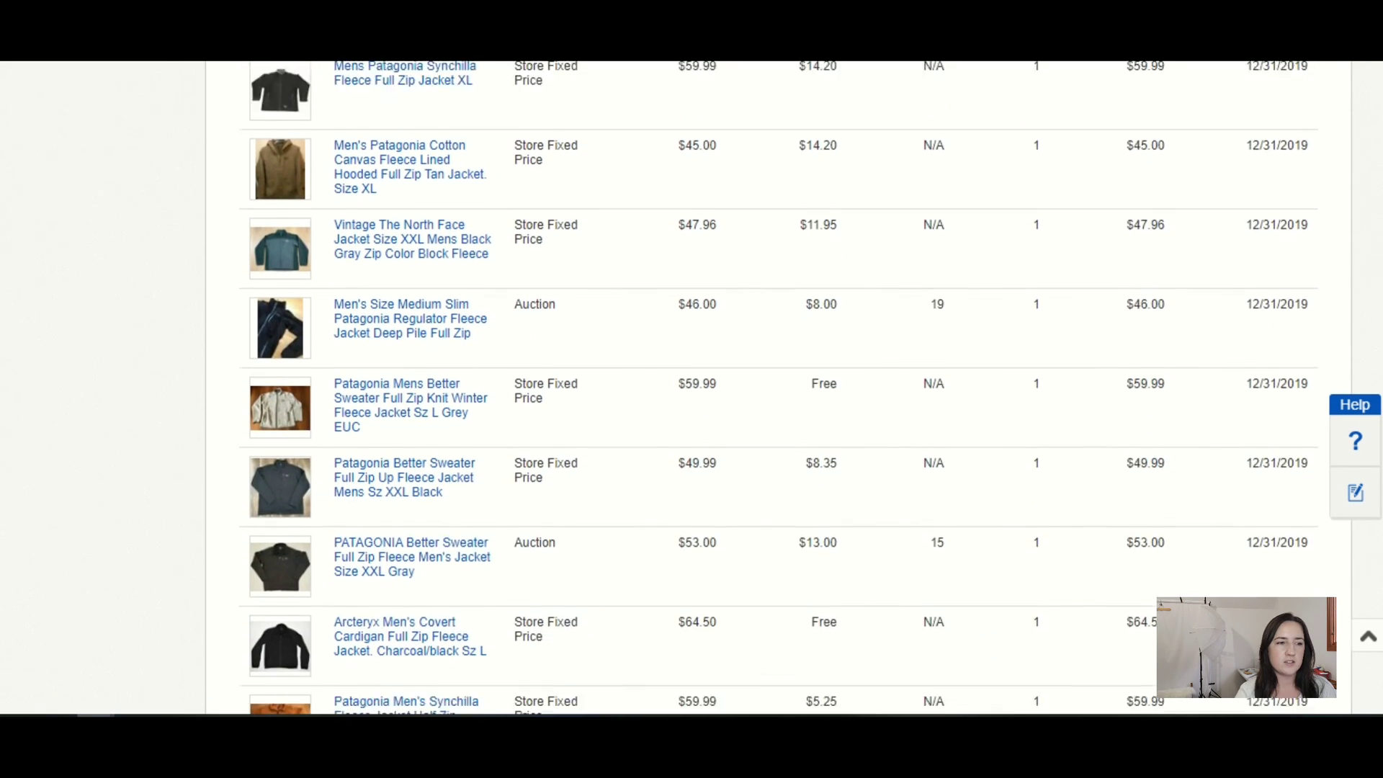
scroll(779, 387, "down", 4)
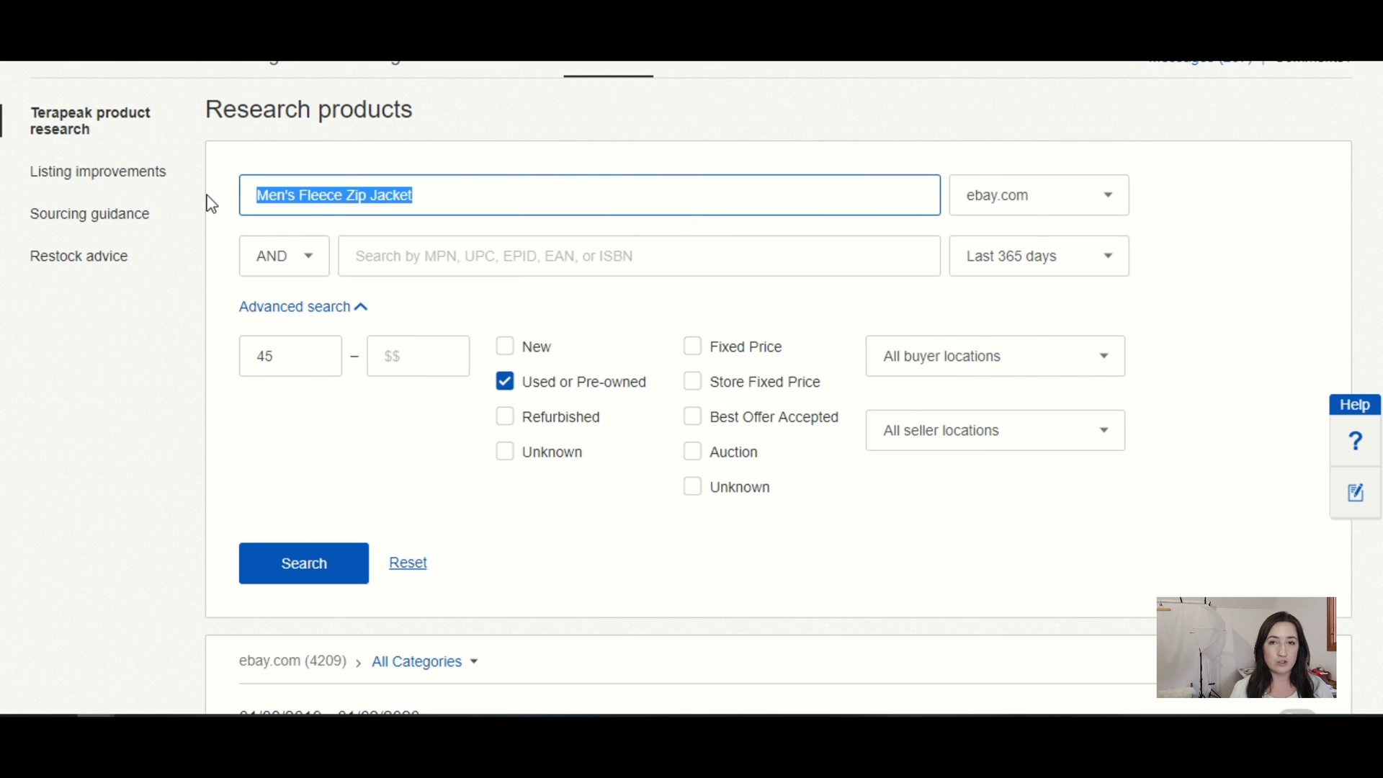
Step: Replace the search keywords with "womens jeans" and run the search
type("w")
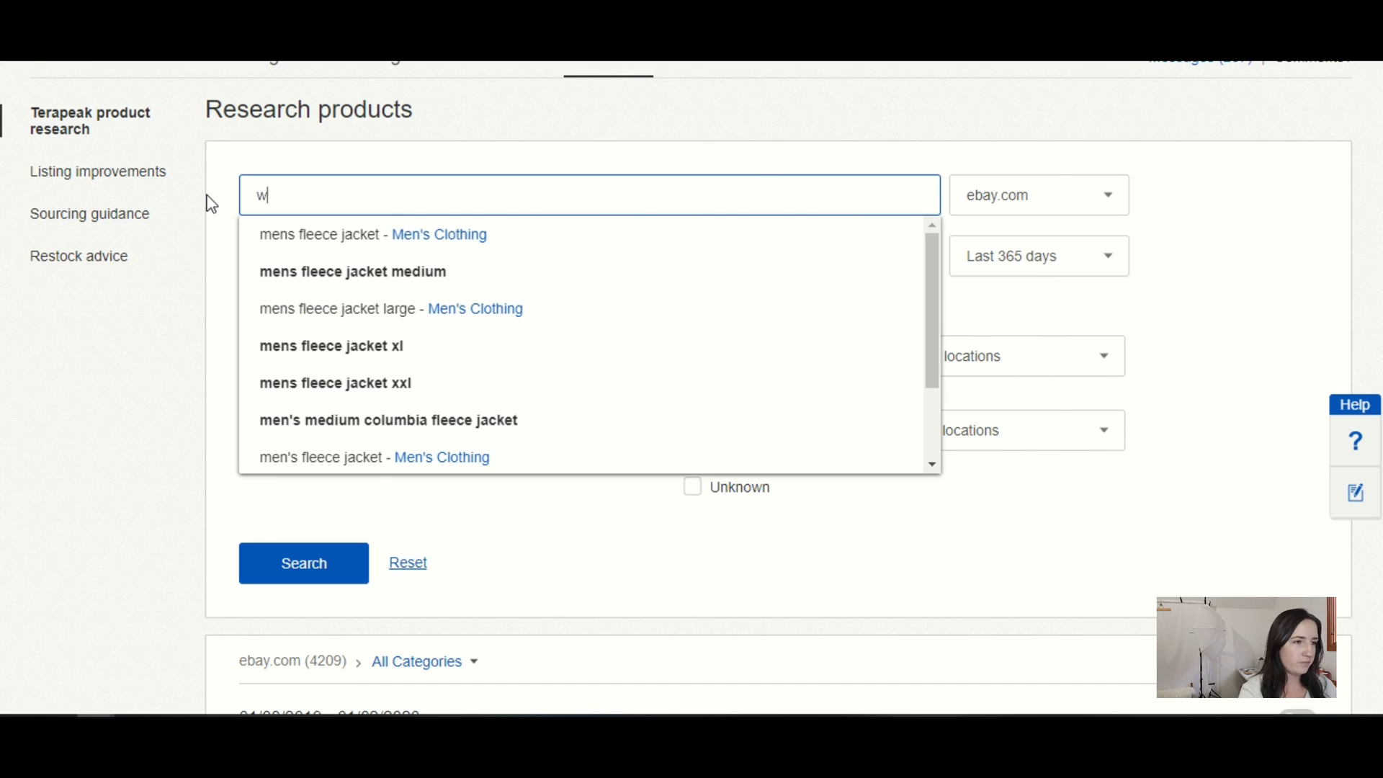
type("omens jeans")
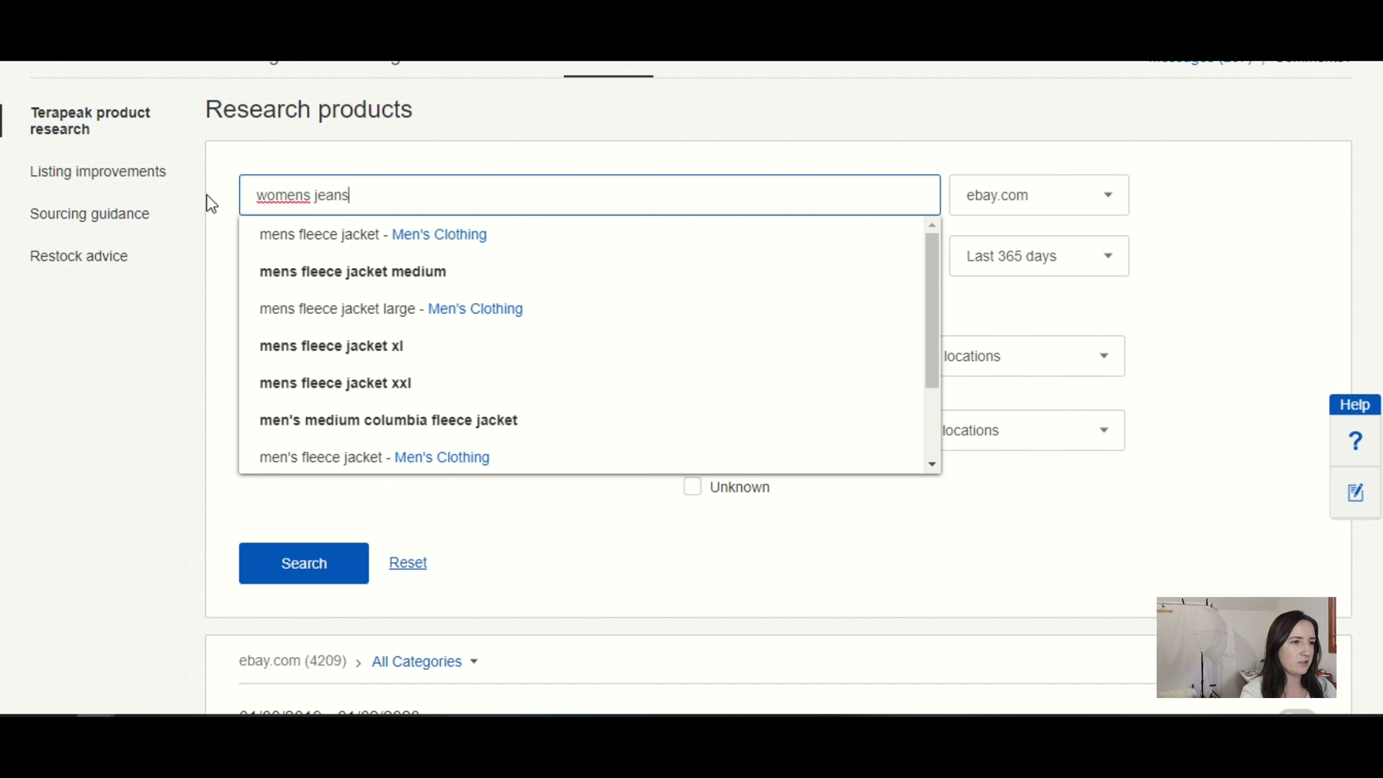
key("Return")
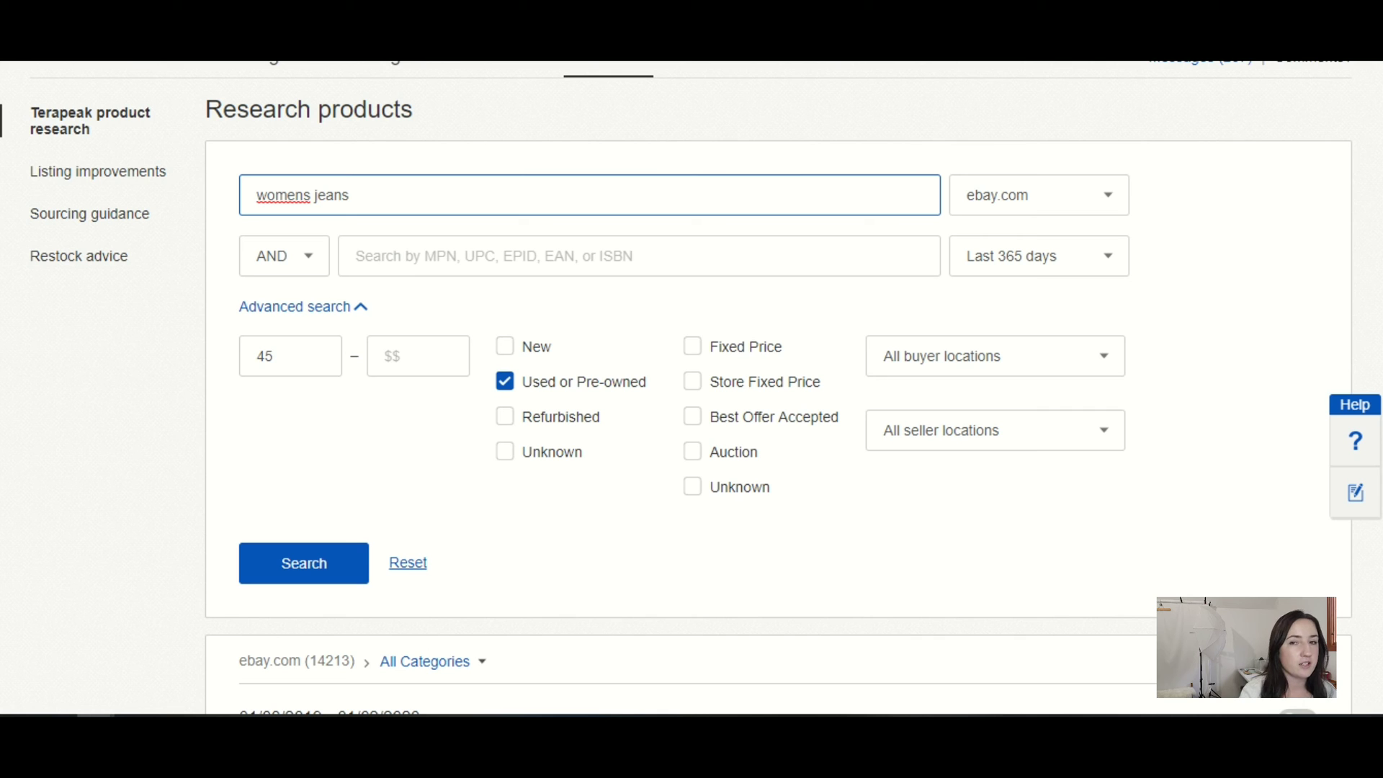
Step: Set the minimum price to $75 and rerun the women's jeans search
scroll(691, 389, "down", 2)
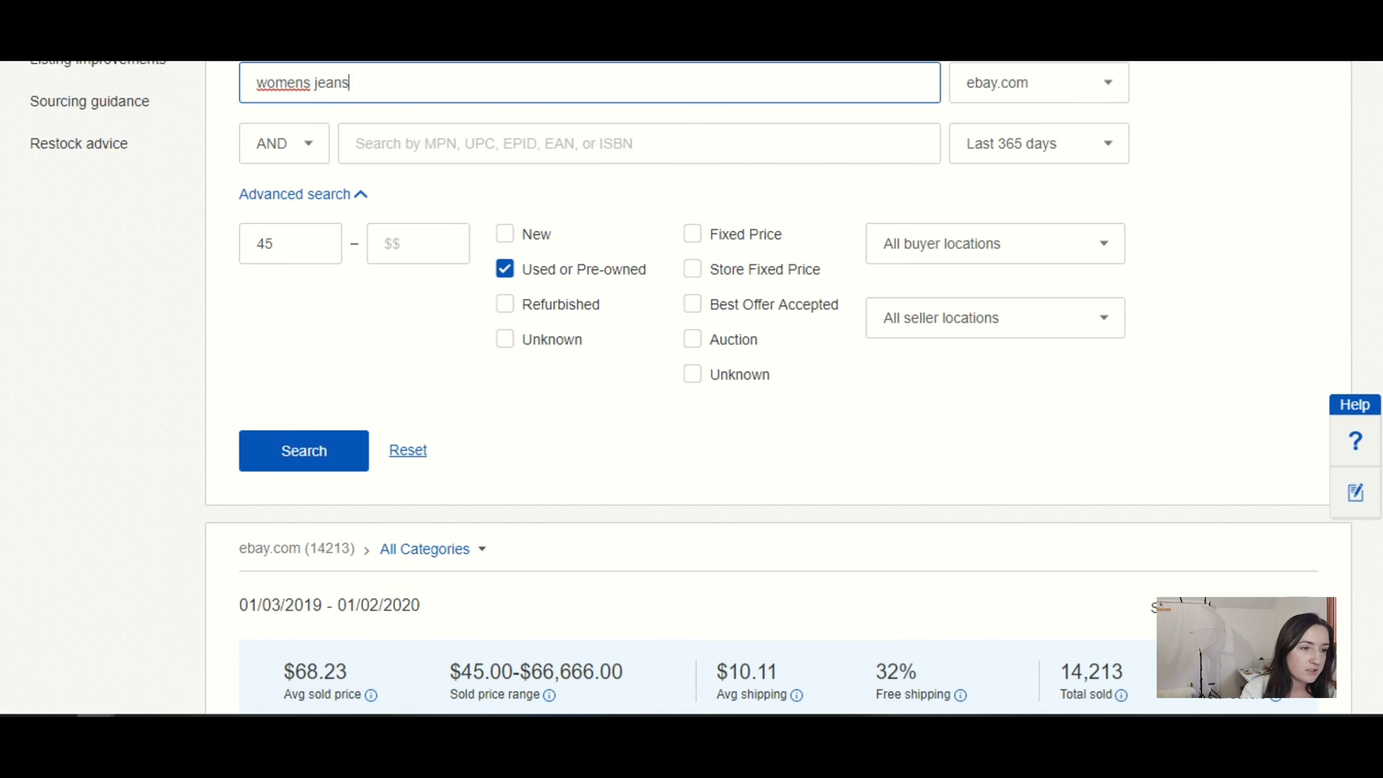
left_click_drag(293, 202, 225, 226)
type("50")
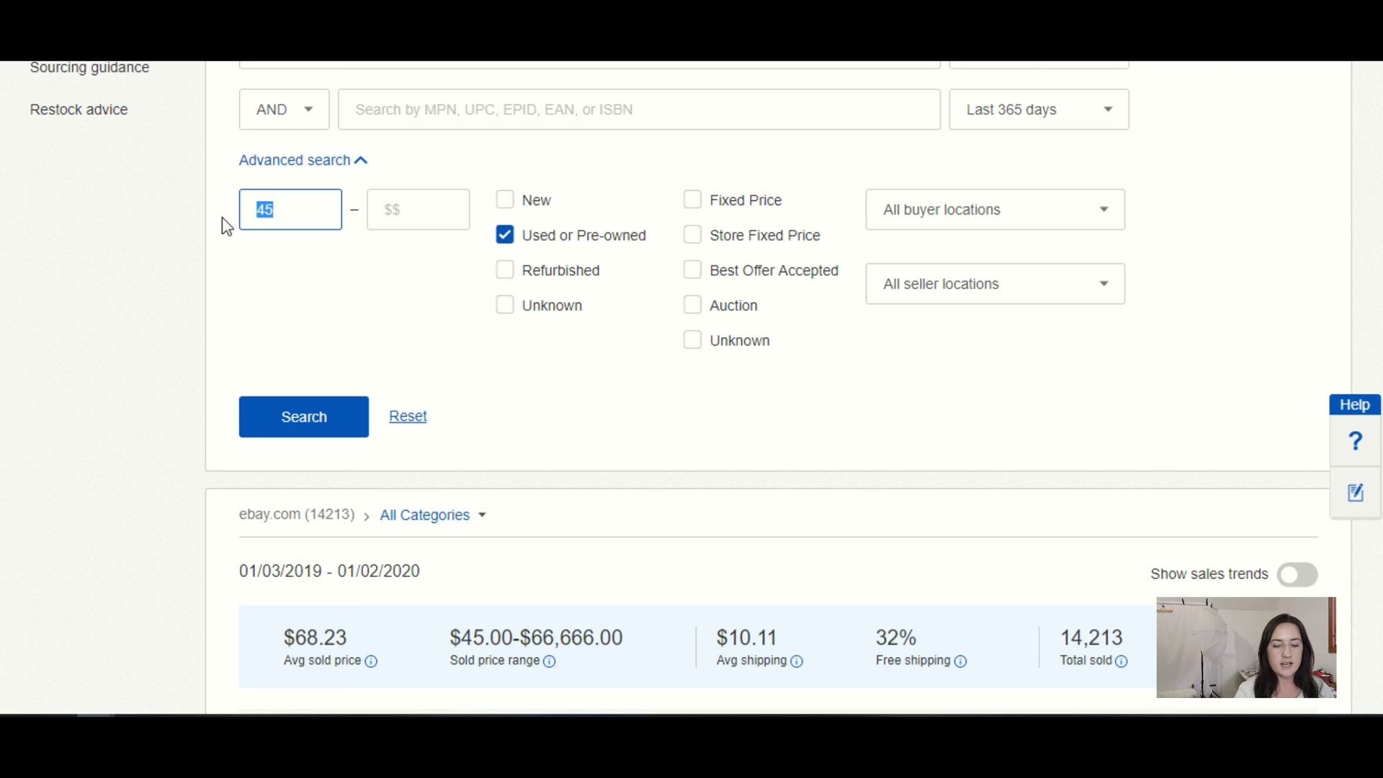
left_click_drag(284, 209, 209, 221)
type("75")
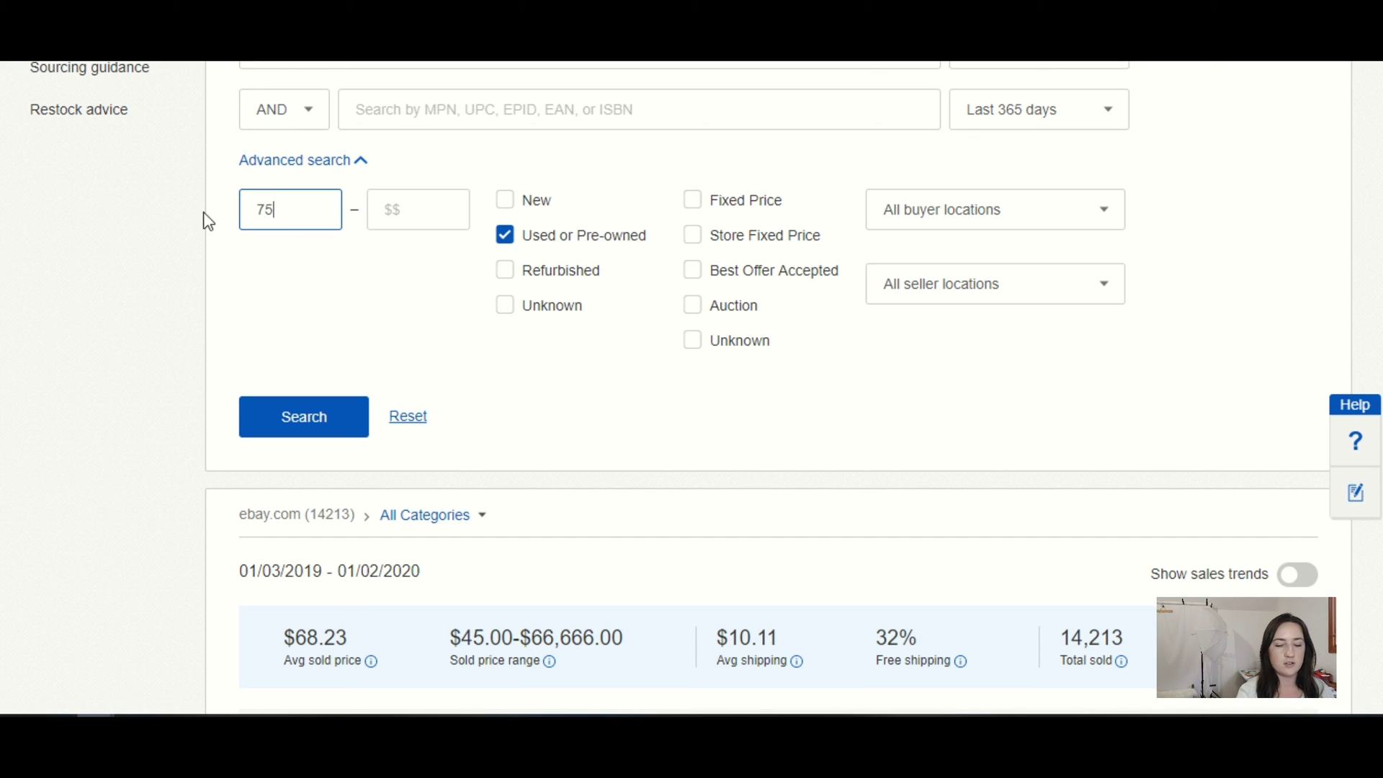
left_click(319, 421)
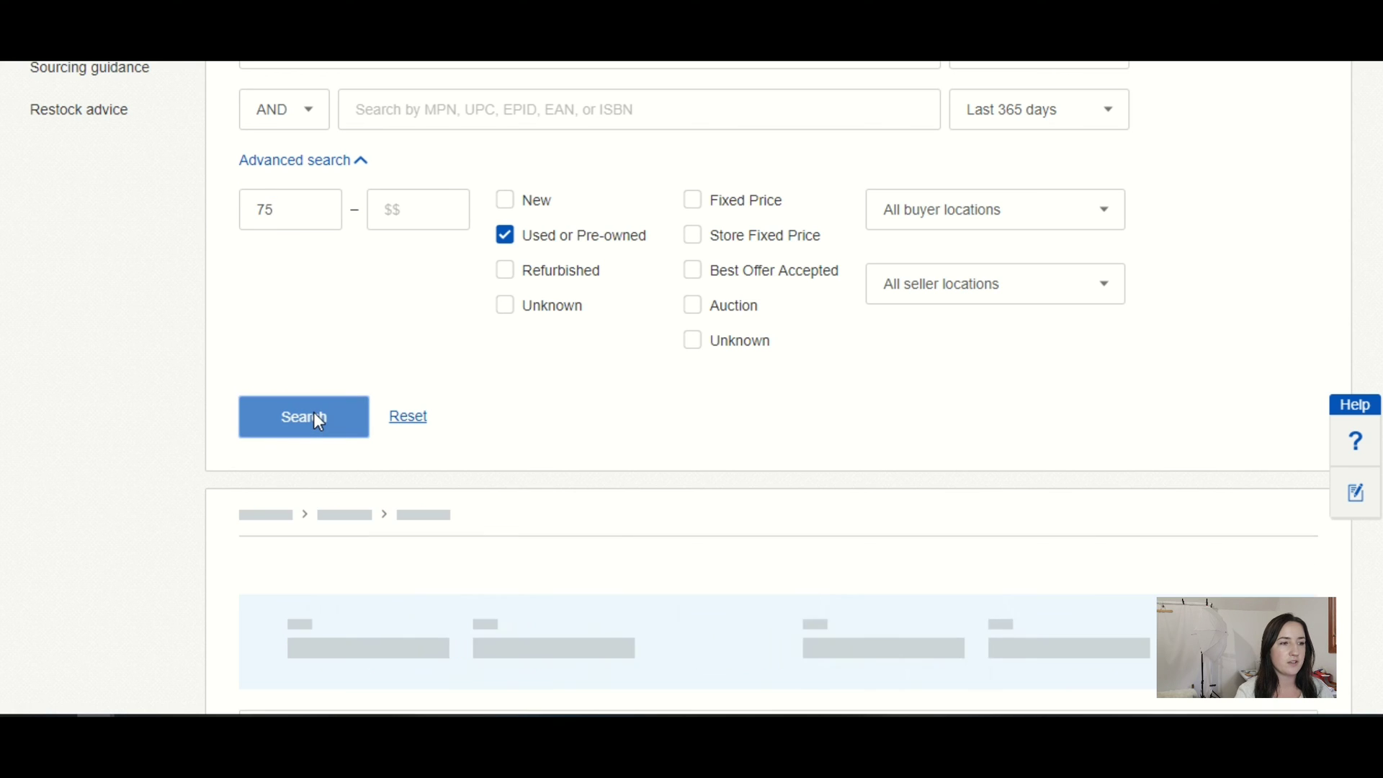
Step: Open the sold MOUSSY Women's Distressed Destroyed Tapered Jeans Size 27 from the results in a new tab and switch to it
scroll(679, 383, "down", 8)
scroll(779, 388, "up", 2)
scroll(778, 387, "down", 3)
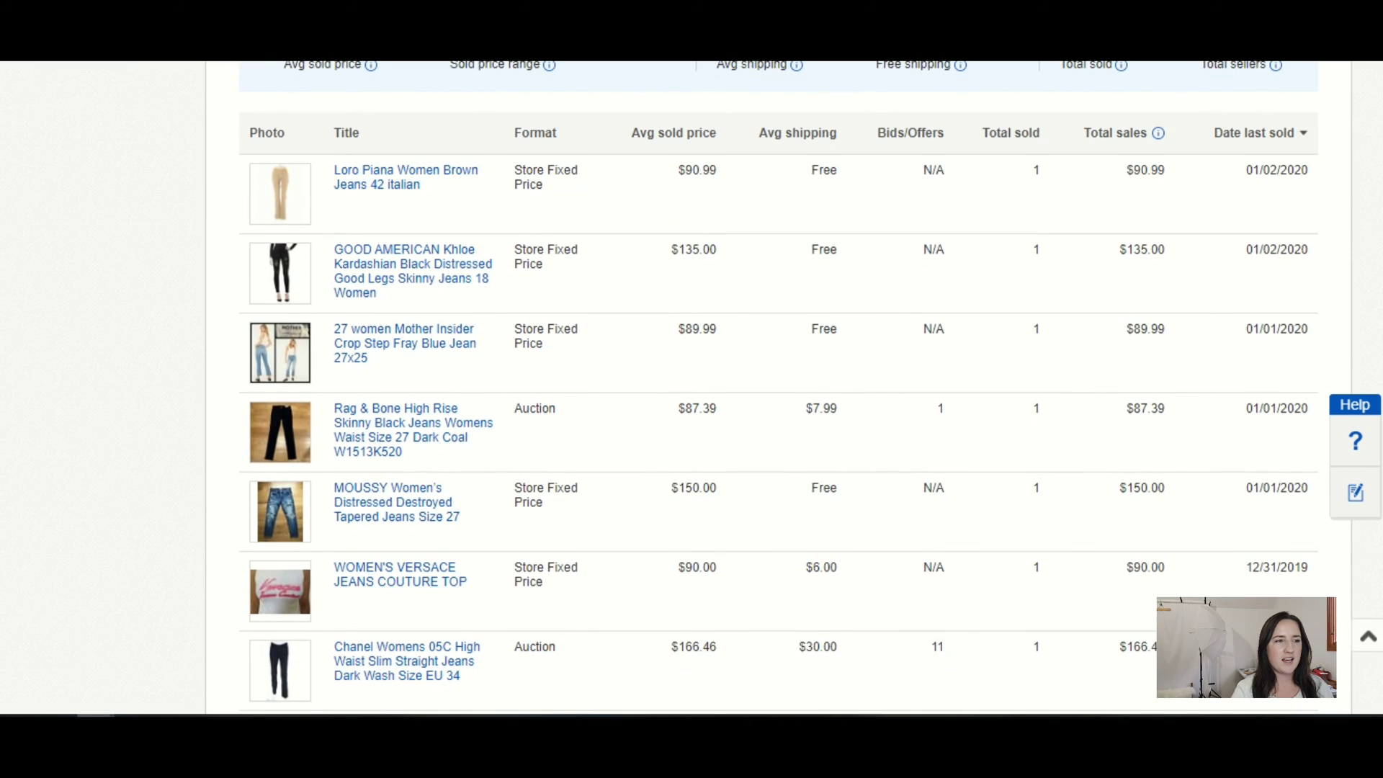
scroll(778, 387, "down", 1)
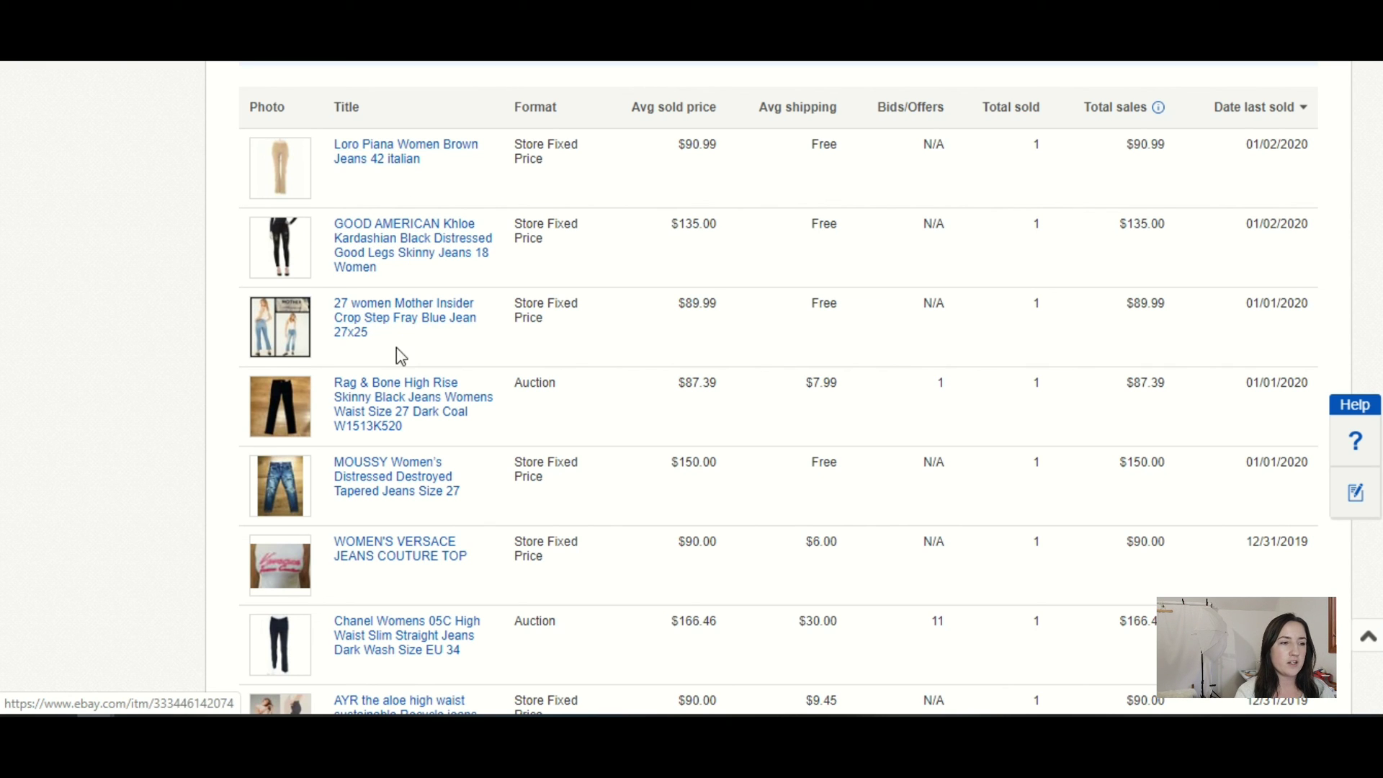
right_click(356, 469)
left_click(393, 479)
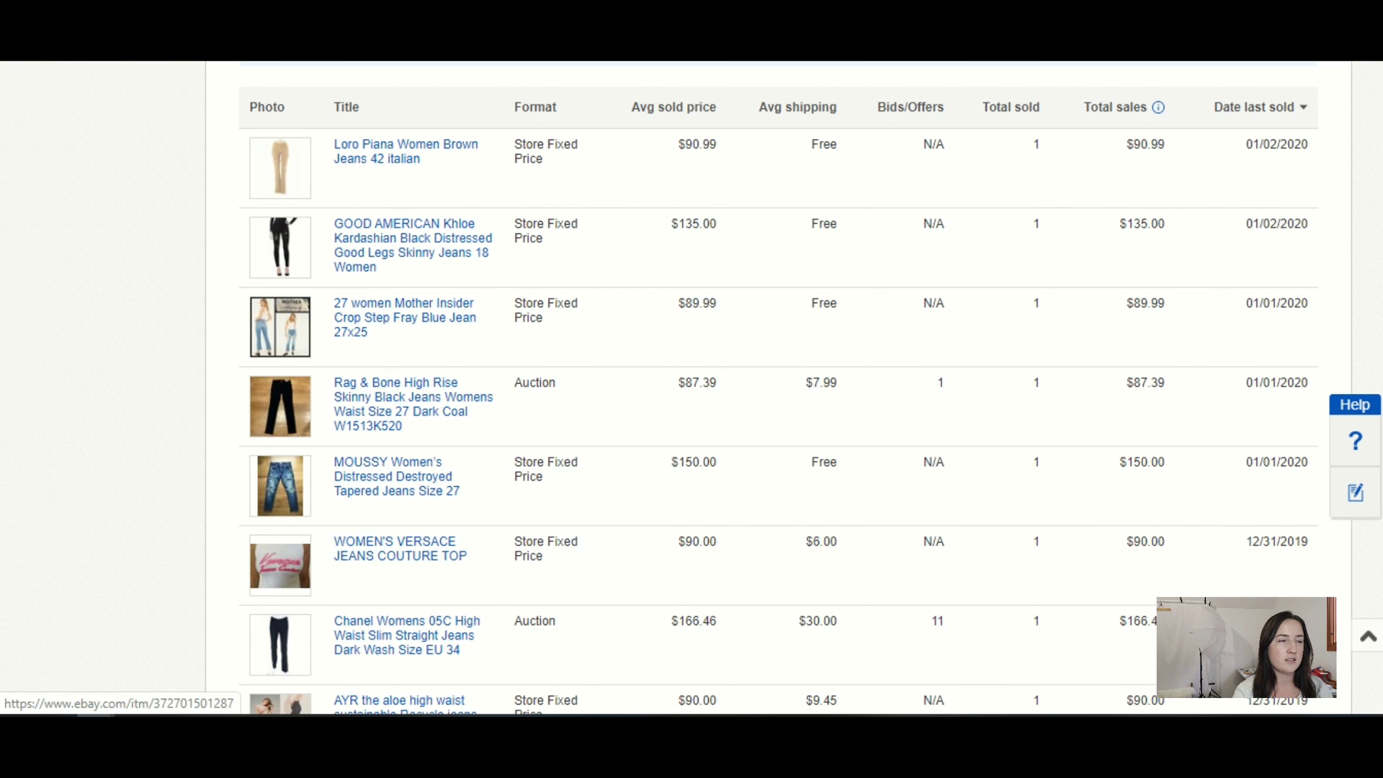
key("ctrl+Tab")
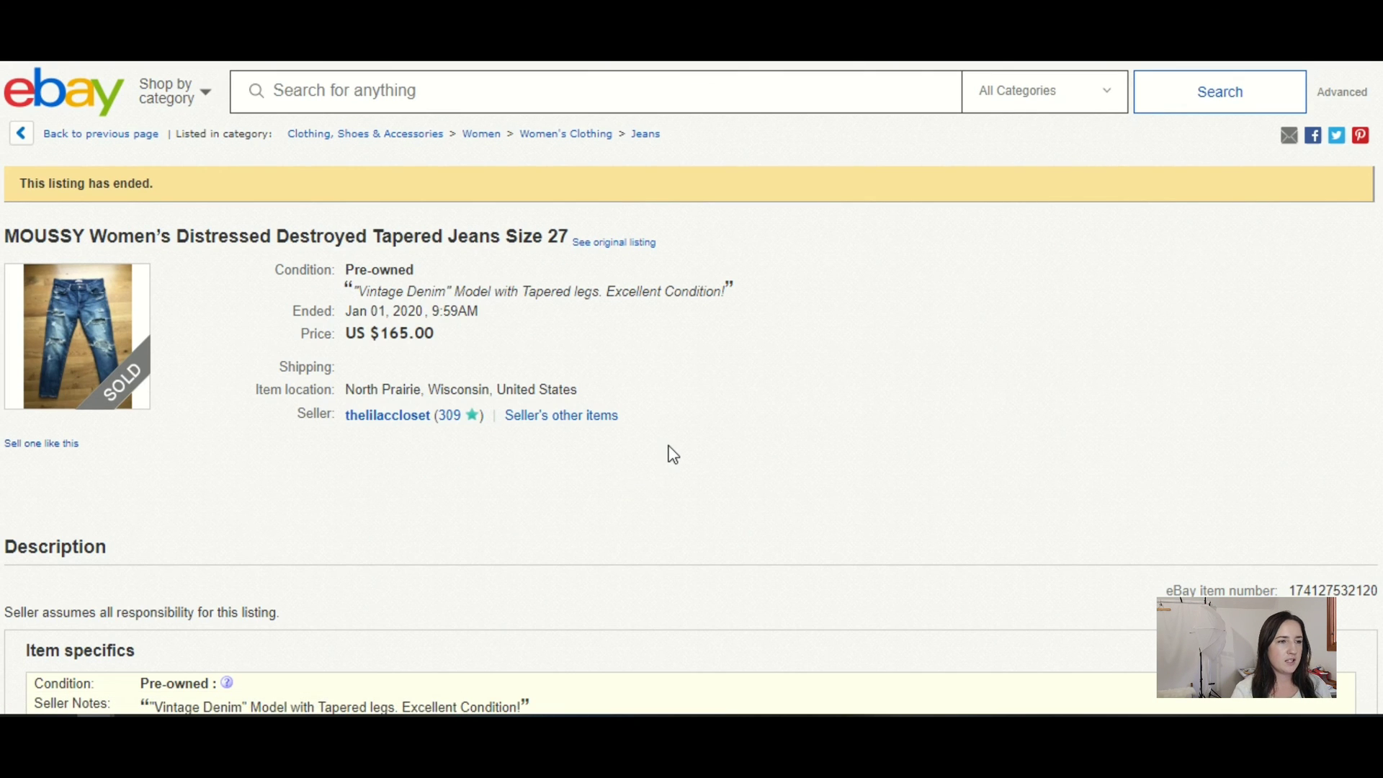
Step: Show the original MOUSSY jeans listing and view its photos of the leather patch and the waistband label
left_click(631, 245)
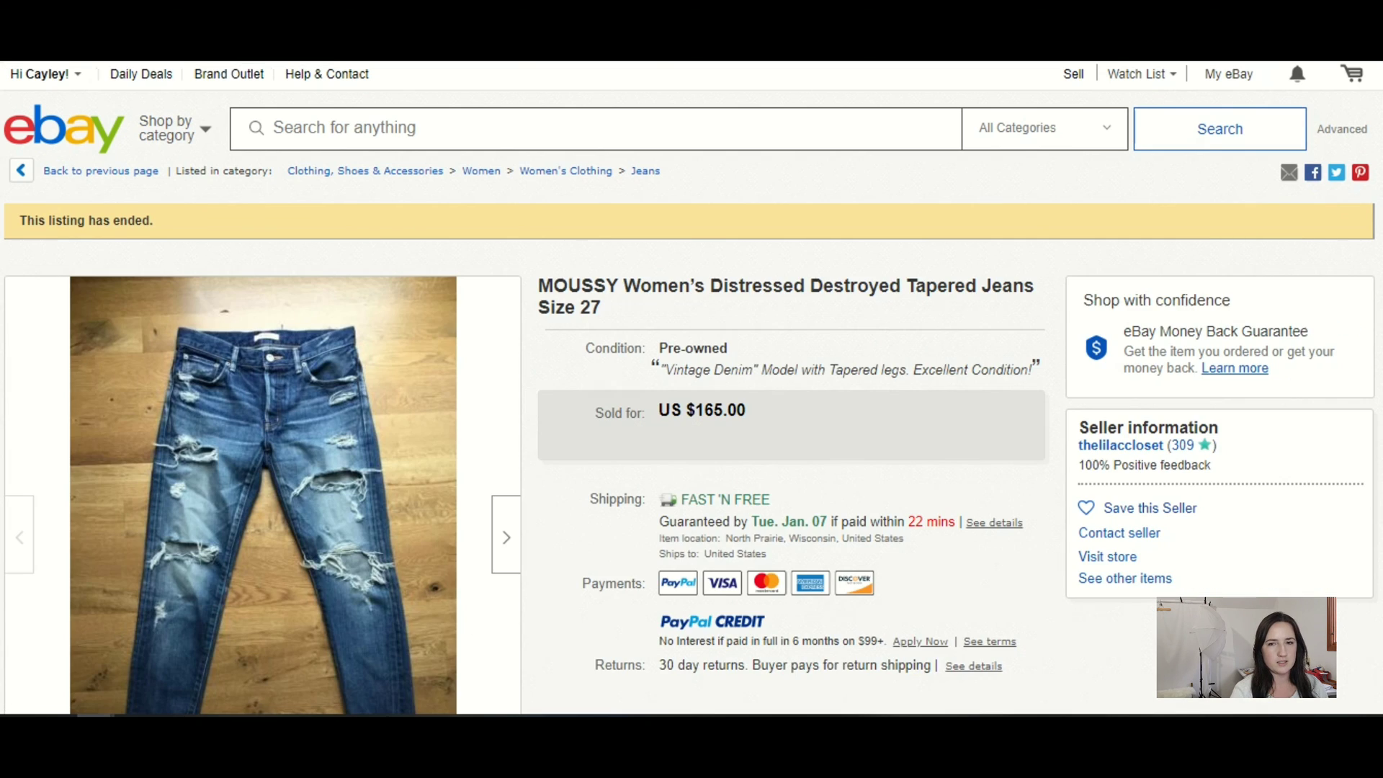
scroll(1290, 281, "down", 3)
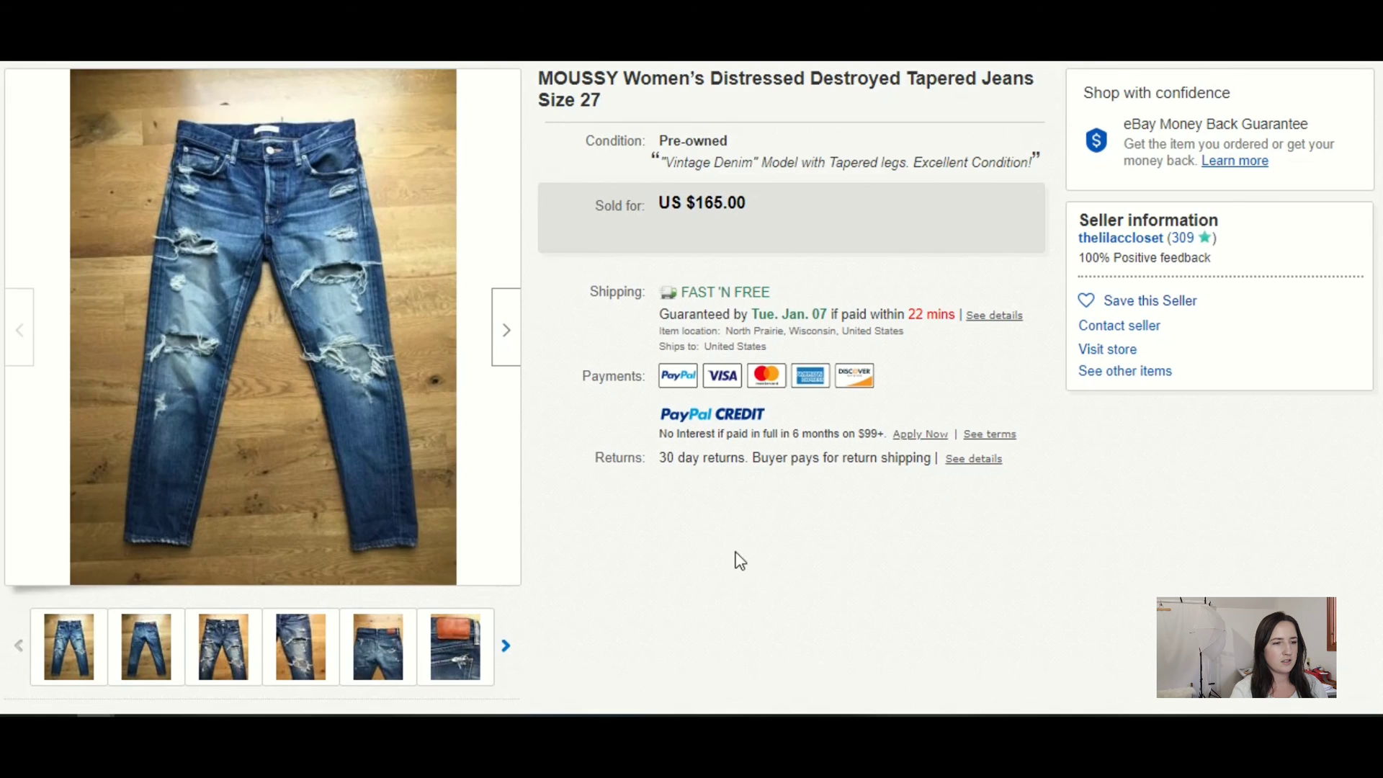
left_click(442, 661)
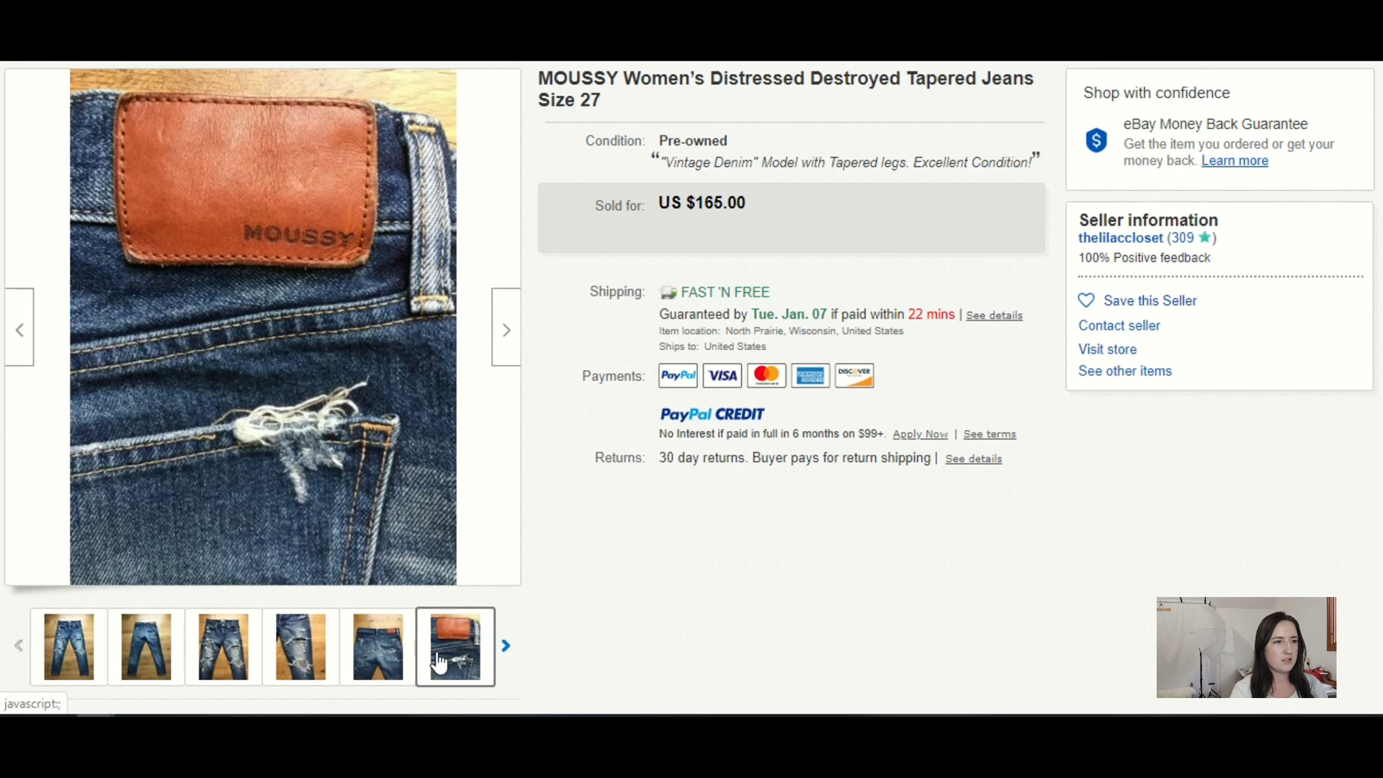
left_click(508, 648)
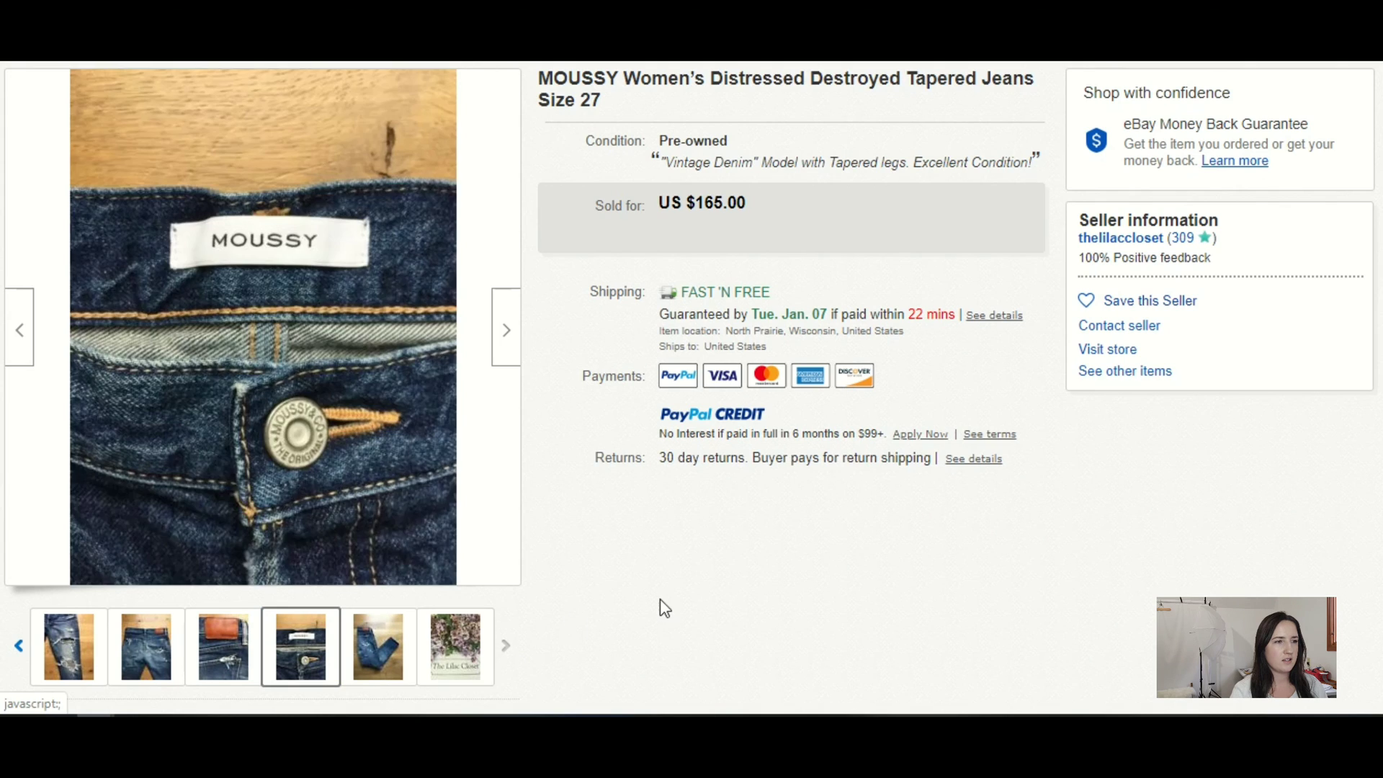
mouse_move(296, 321)
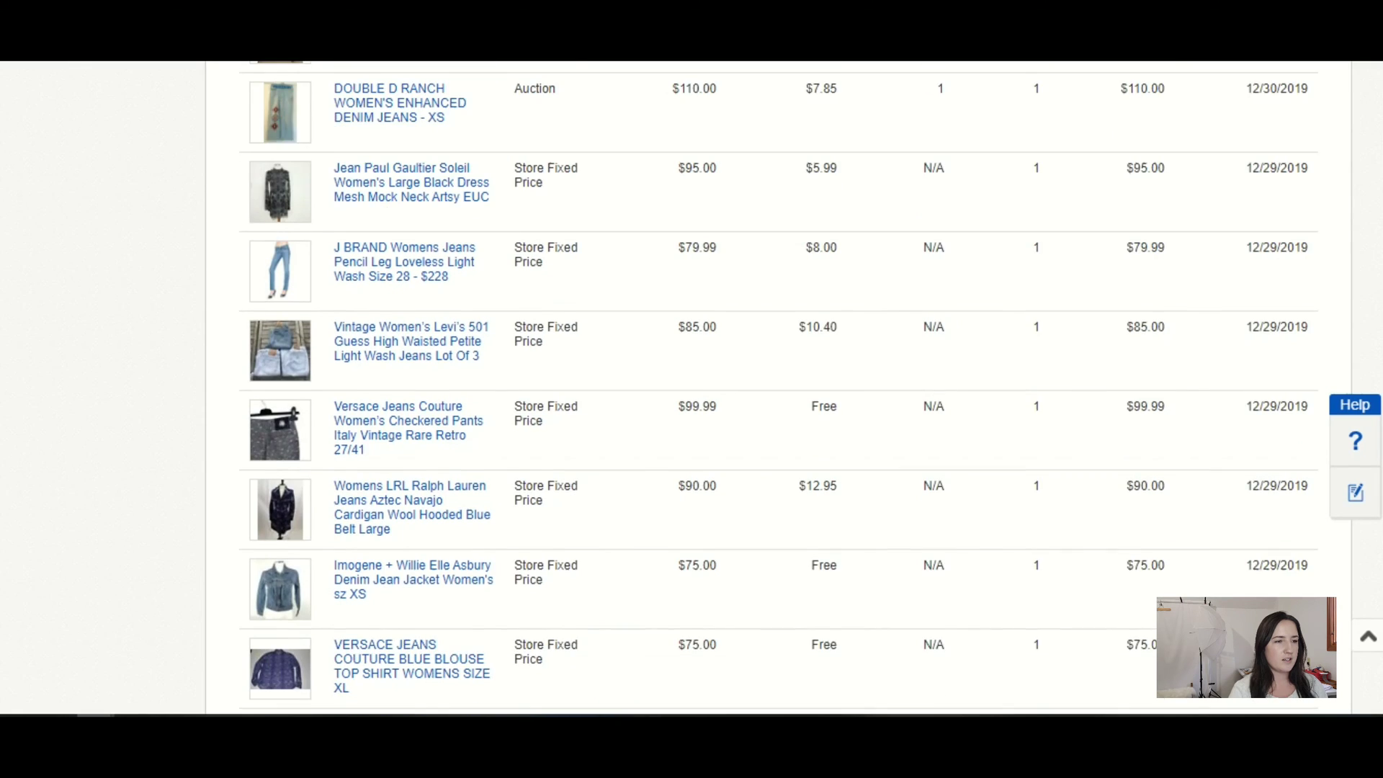
Step: Look through the sold women's jeans results for brands and styles selling at $75 or more, ending back at the search form
scroll(778, 389, "down", 5)
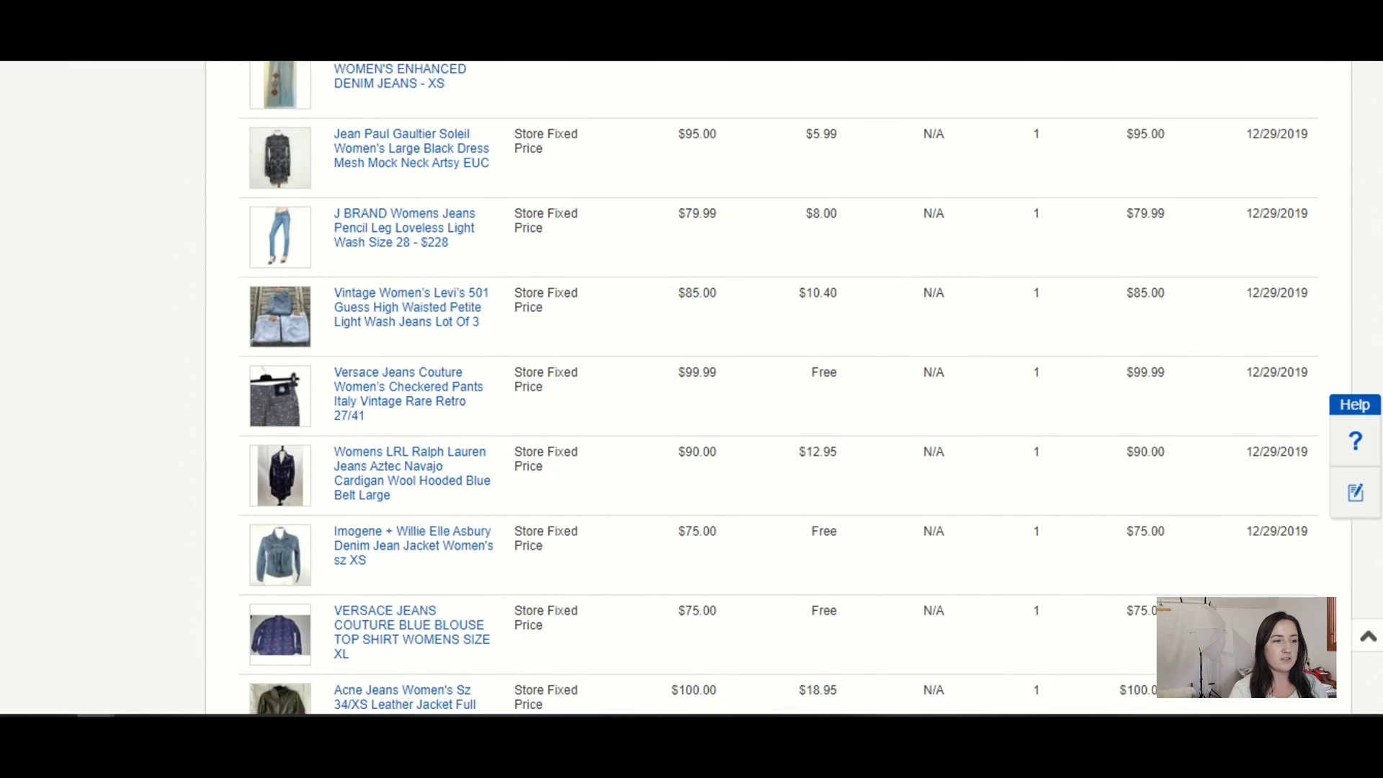
scroll(777, 388, "down", 3)
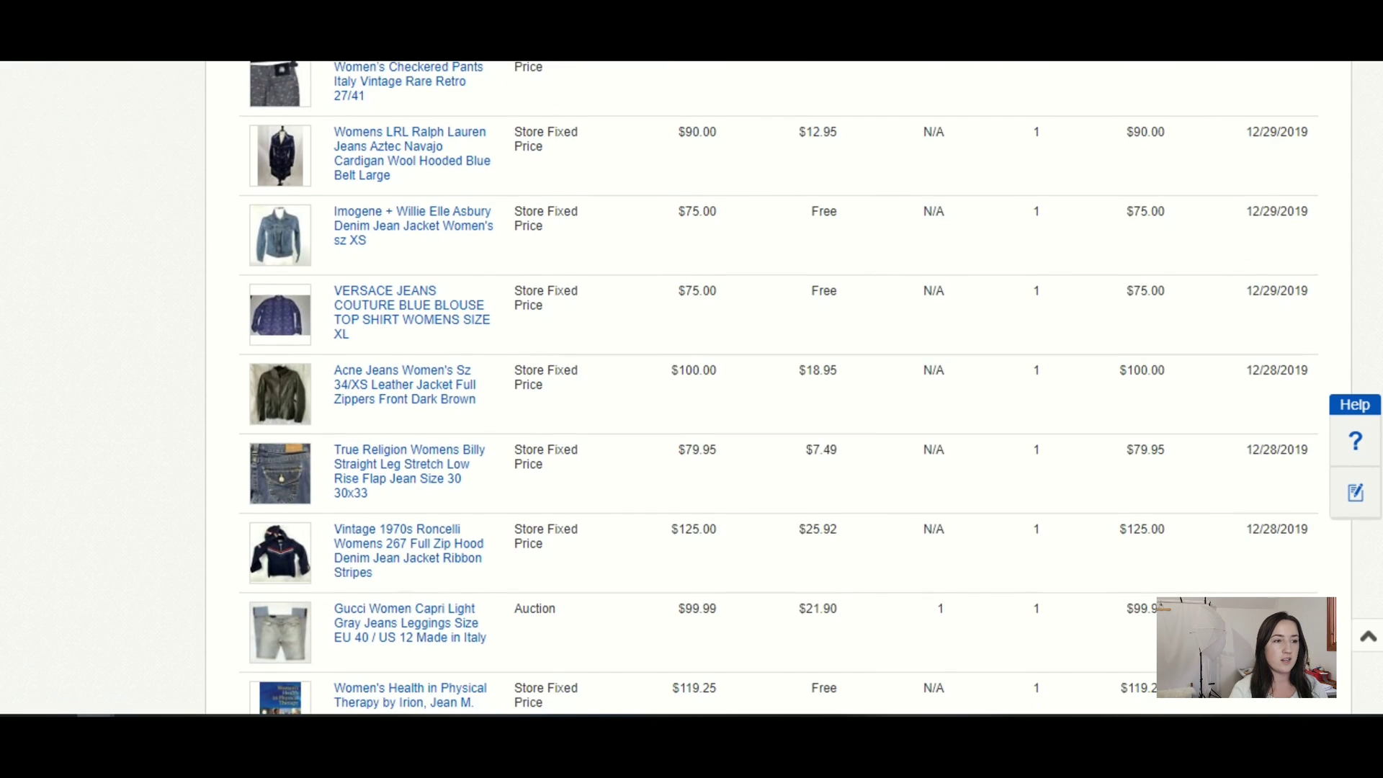
scroll(777, 389, "down", 3)
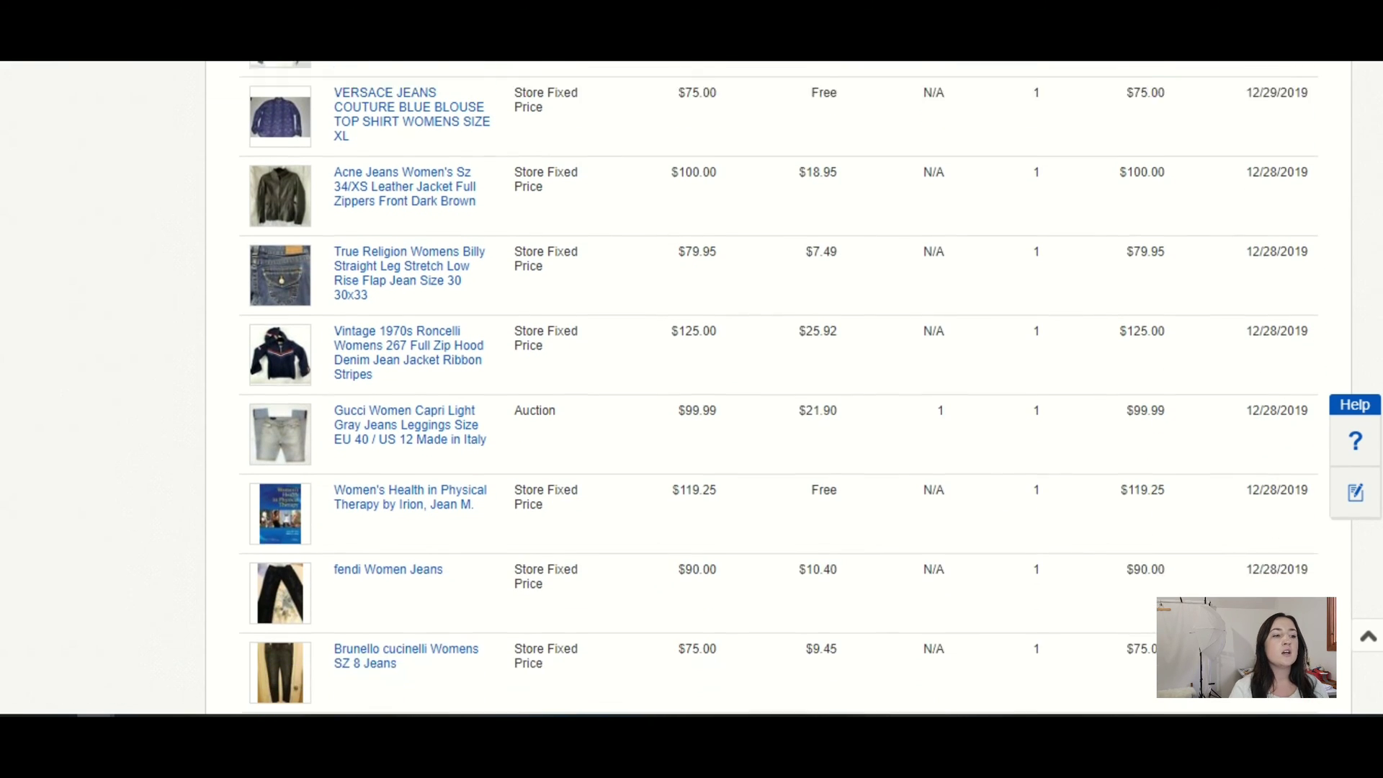
scroll(778, 389, "down", 4)
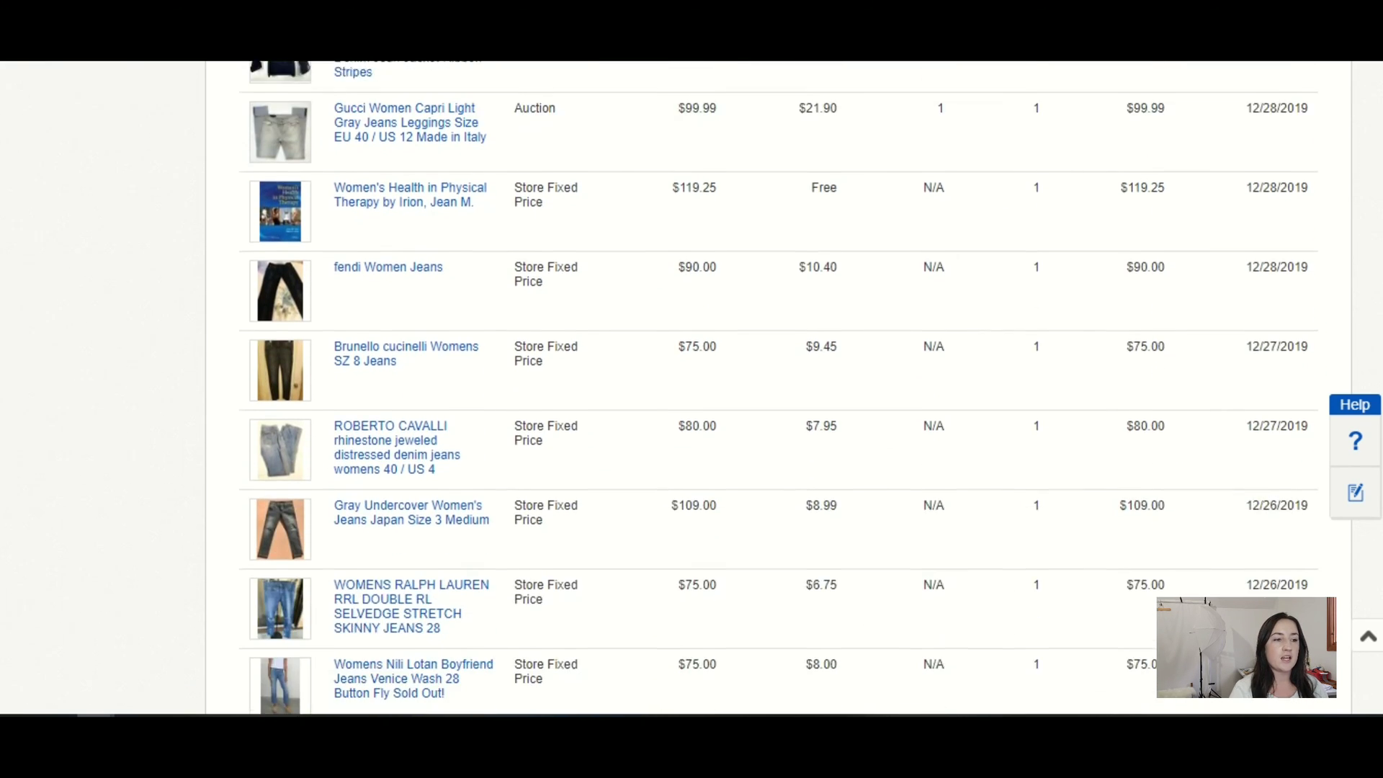
scroll(778, 389, "down", 5)
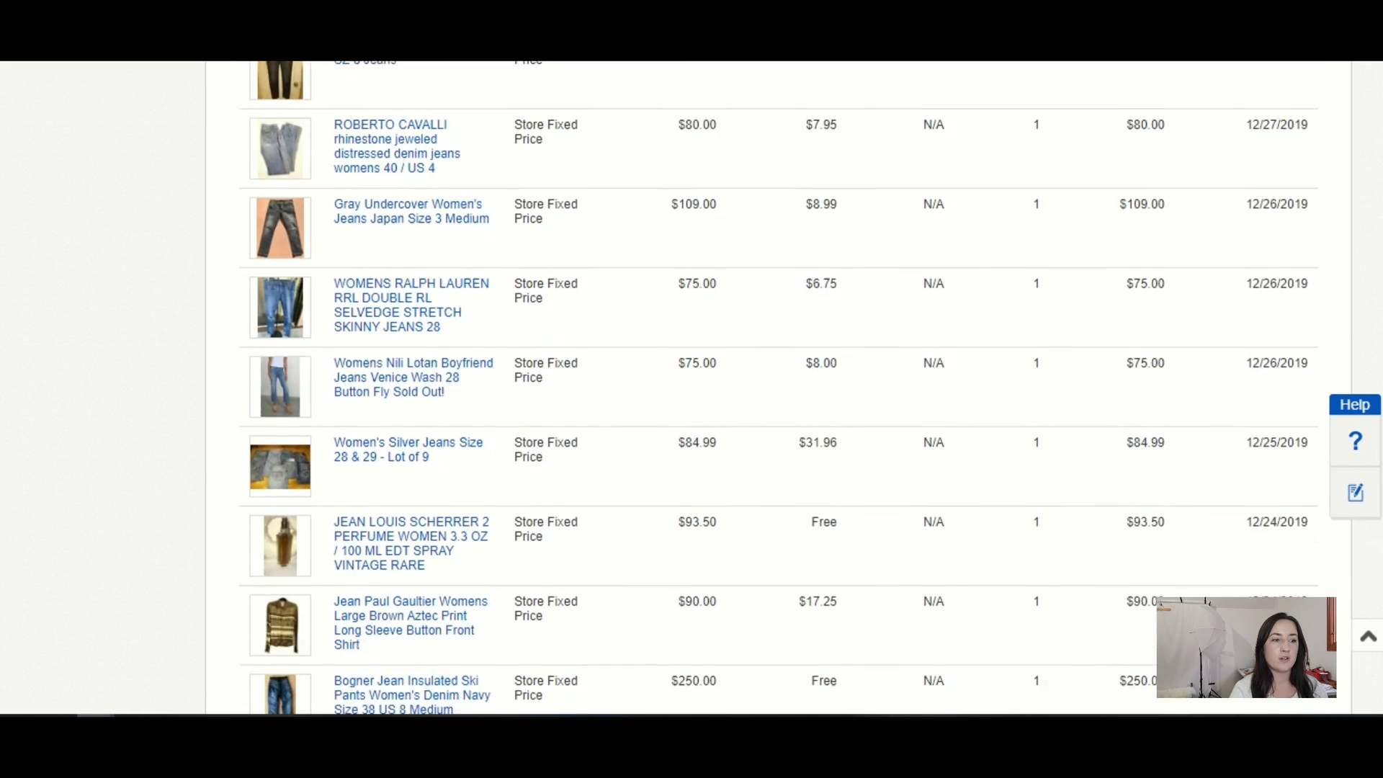
scroll(778, 389, "up", 15)
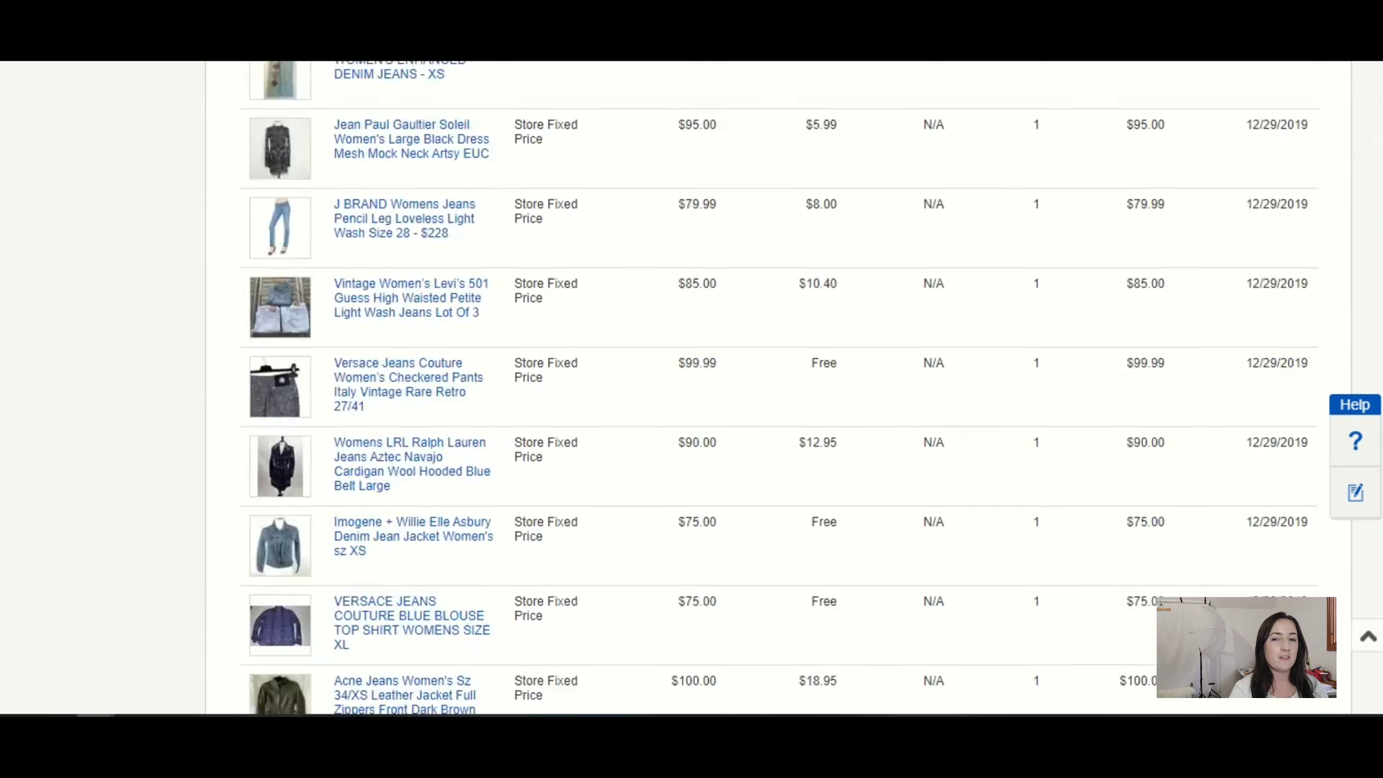
scroll(1230, 278, "up", 2)
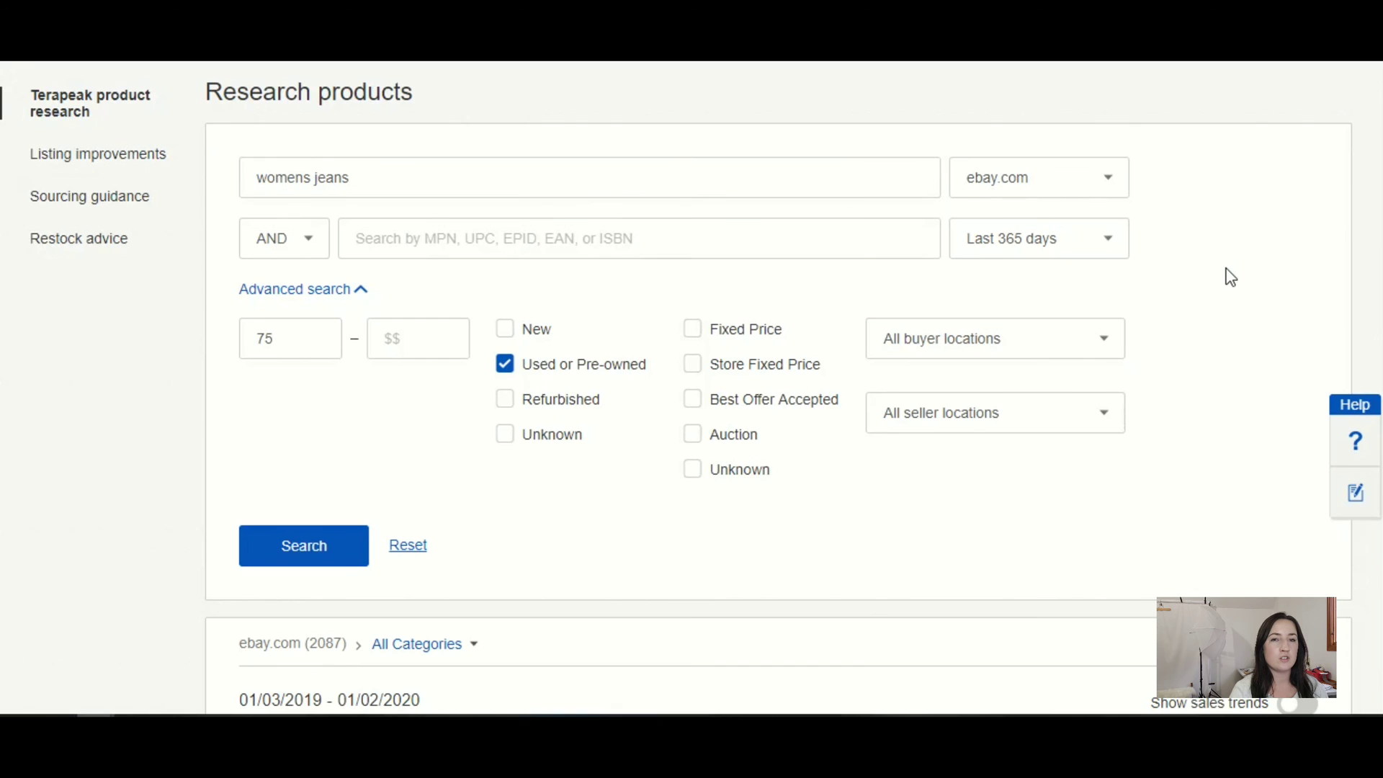